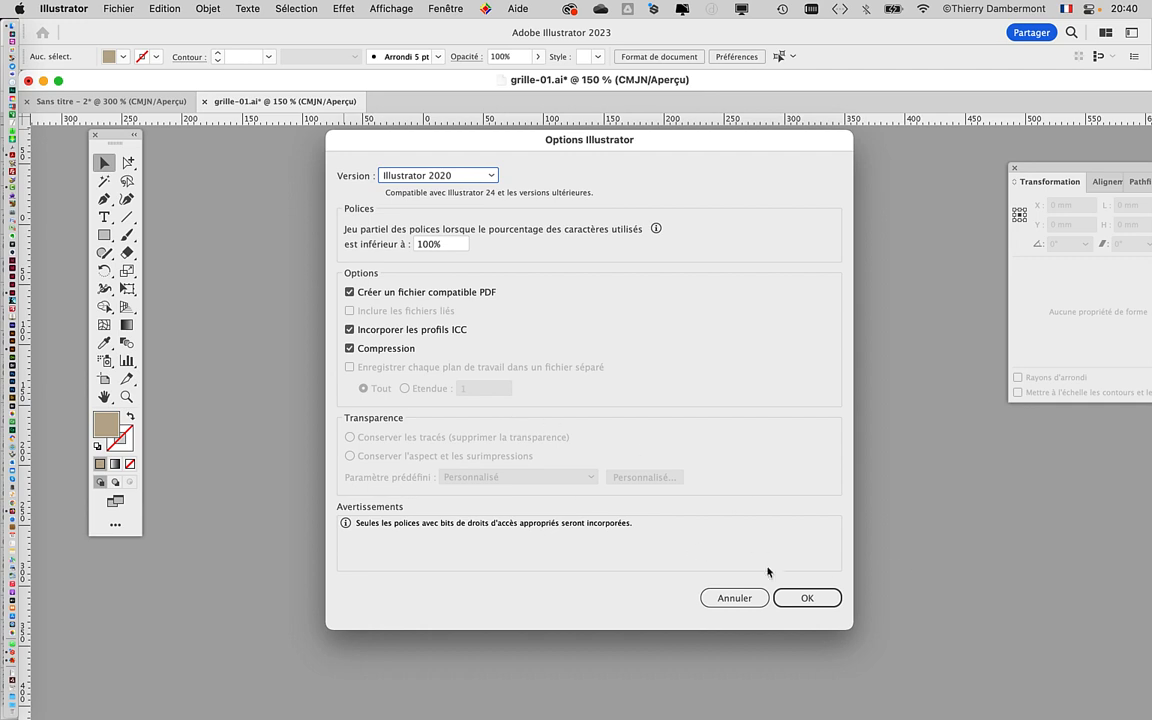
- Save the grid document as grille-02.ai in Illustrator 2020 format with PDF compatibility, embedded ICC profiles and compression
click(806, 597)
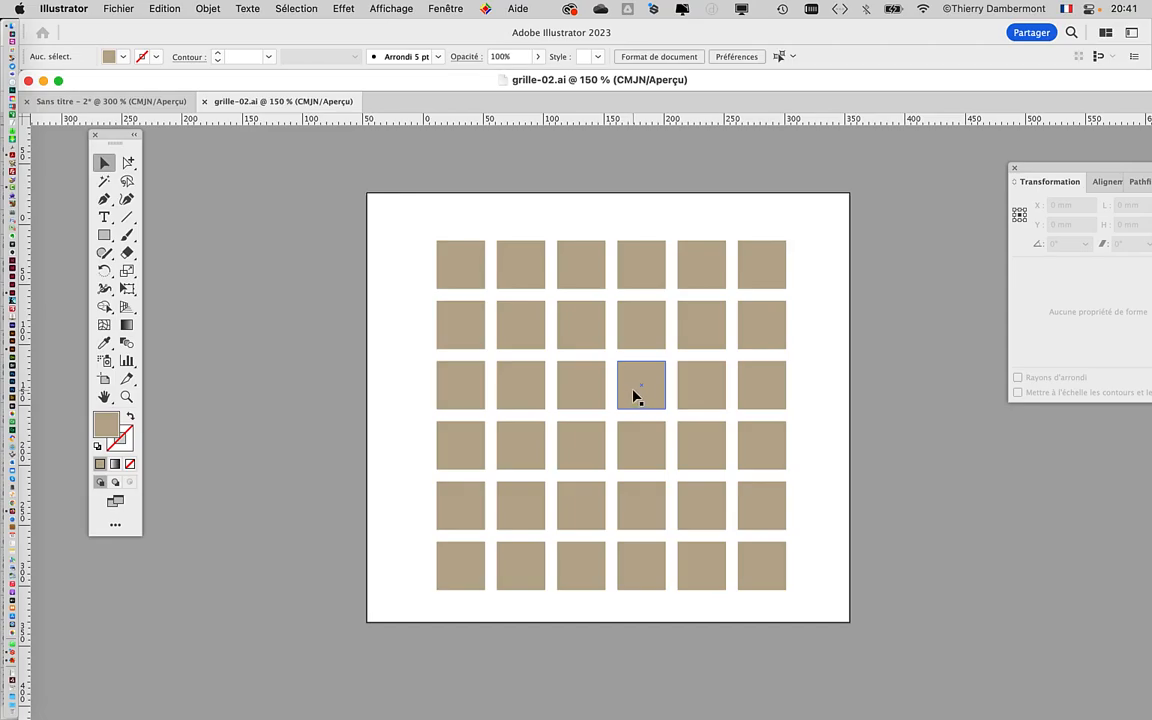
- Delete the first, third and fourth squares in the third row of the grid
click(636, 397)
key(Delete)
click(577, 397)
key(Delete)
click(572, 445)
shift+click(513, 464)
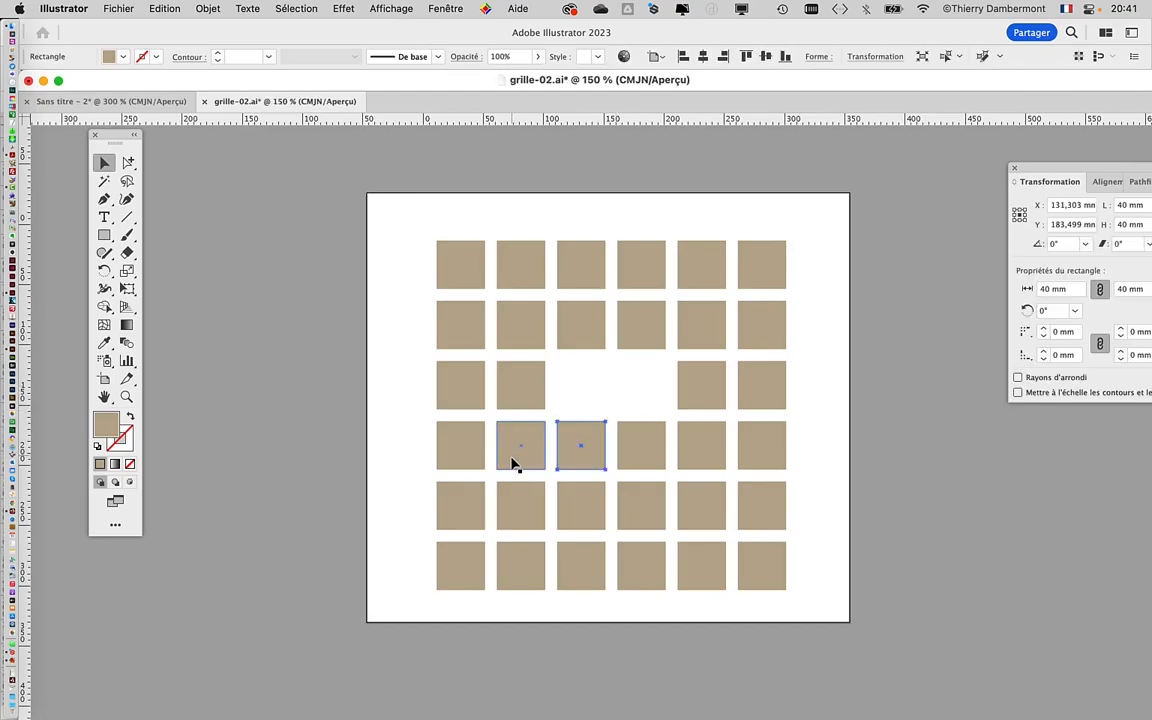
click(465, 382)
key(Delete)
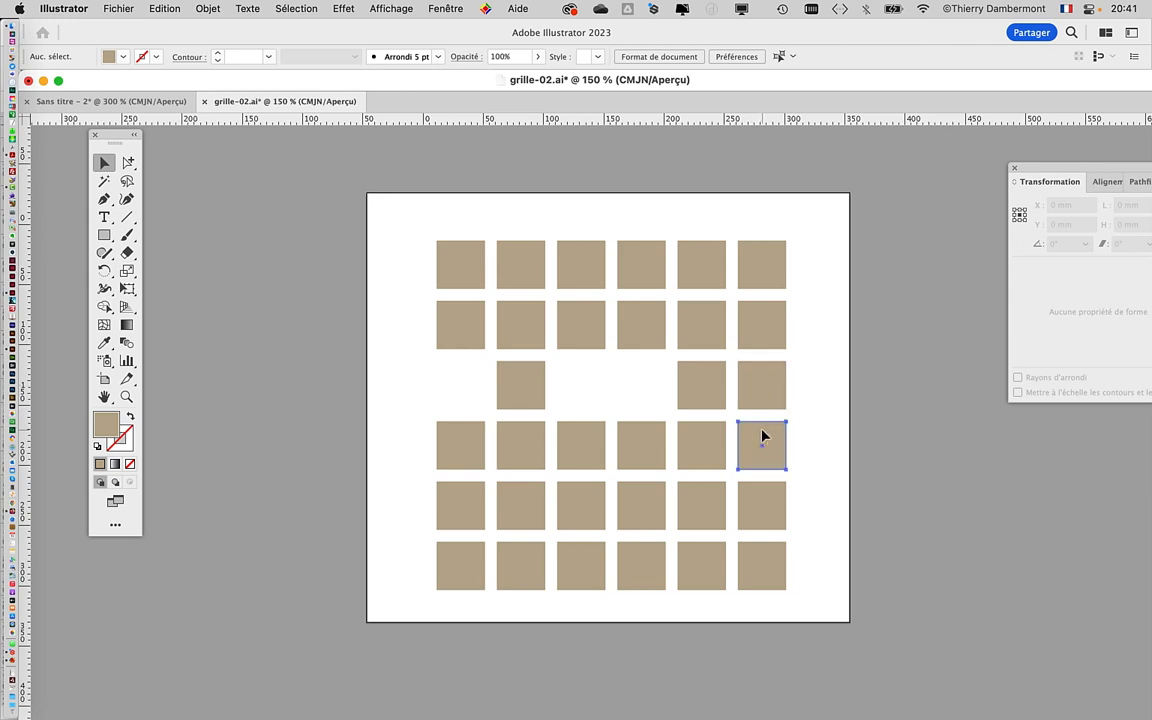
- Delete the sixth square of the fourth row, the second square of the sixth row and the third square of the first row
key(Delete)
click(520, 563)
key(Delete)
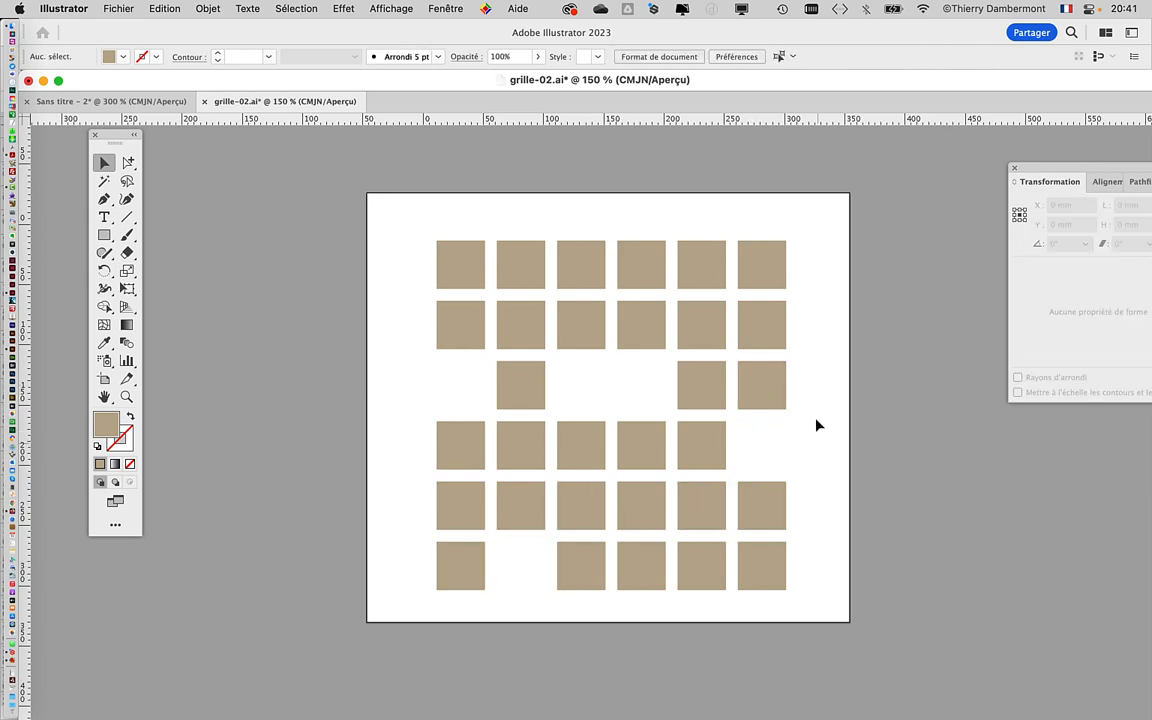
click(586, 276)
key(Delete)
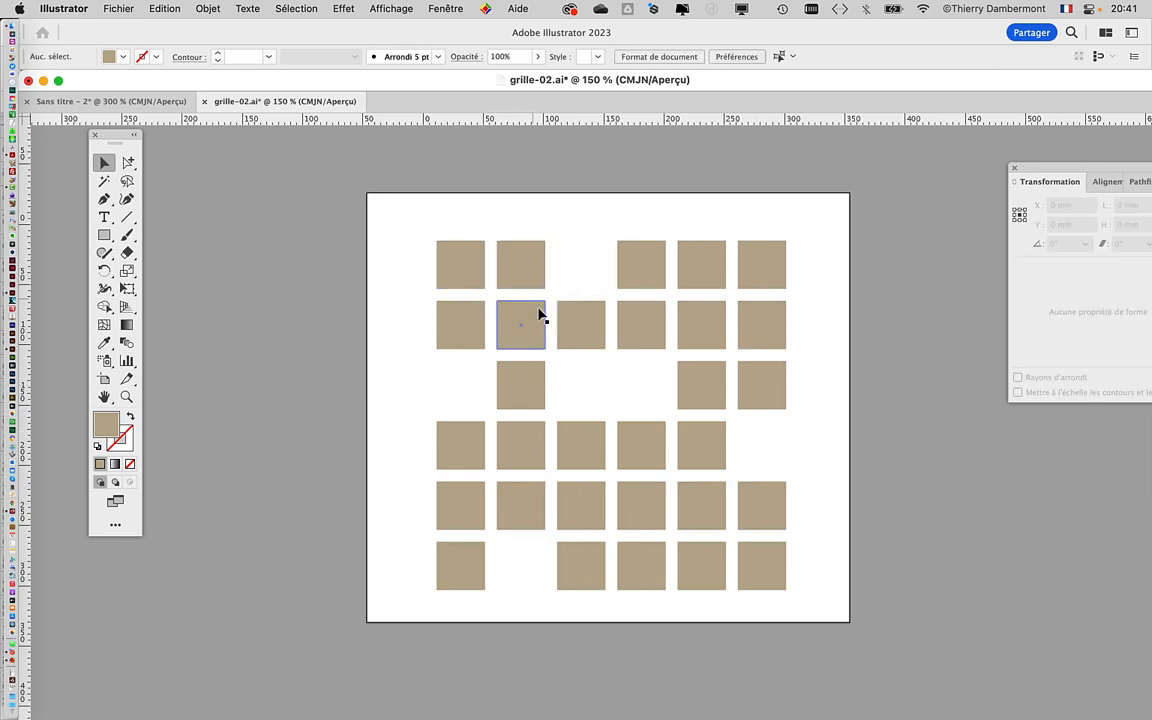
- Delete the second square of the third row and the third square of the fourth row
click(519, 401)
key(Delete)
click(591, 450)
key(Delete)
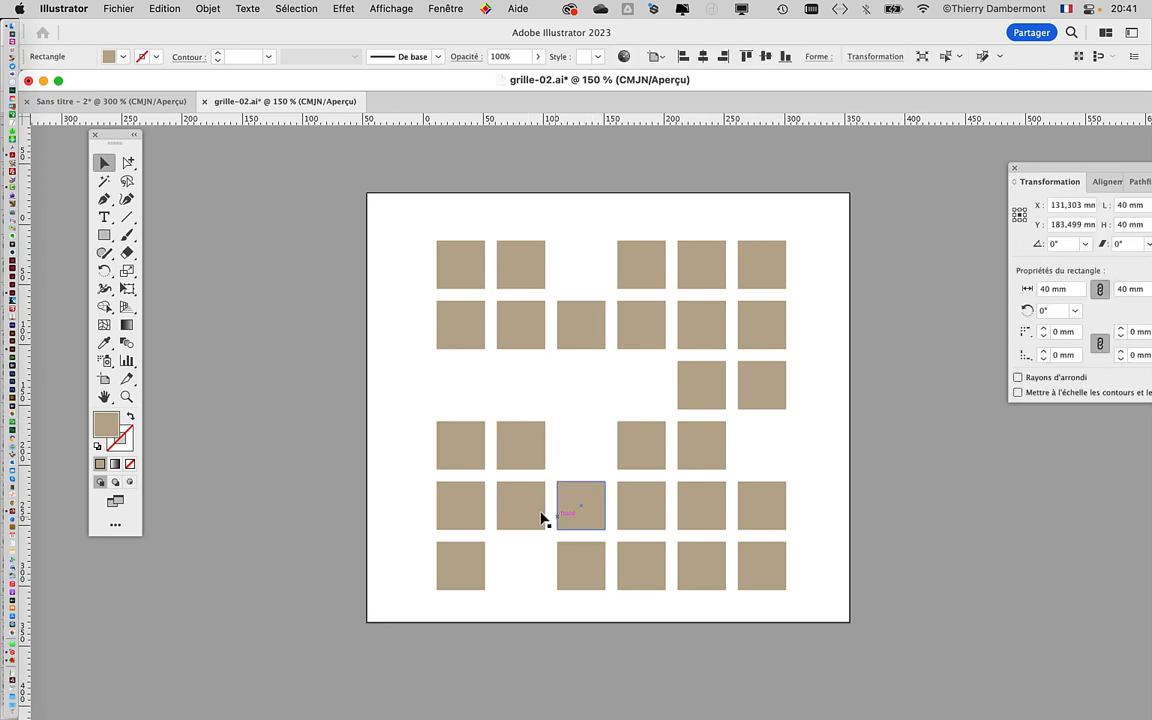
- Enlarge the second square of the fourth row proportionally toward the upper right to about 114 mm with Free Transform
click(532, 452)
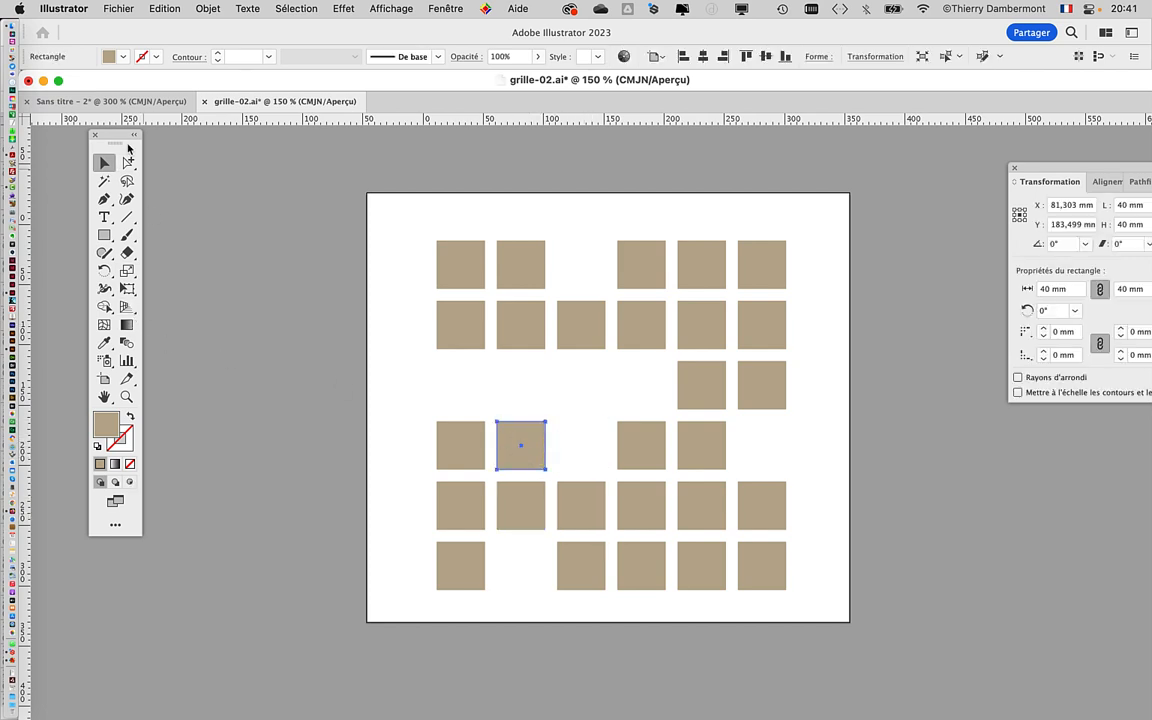
drag(128, 144, 286, 202)
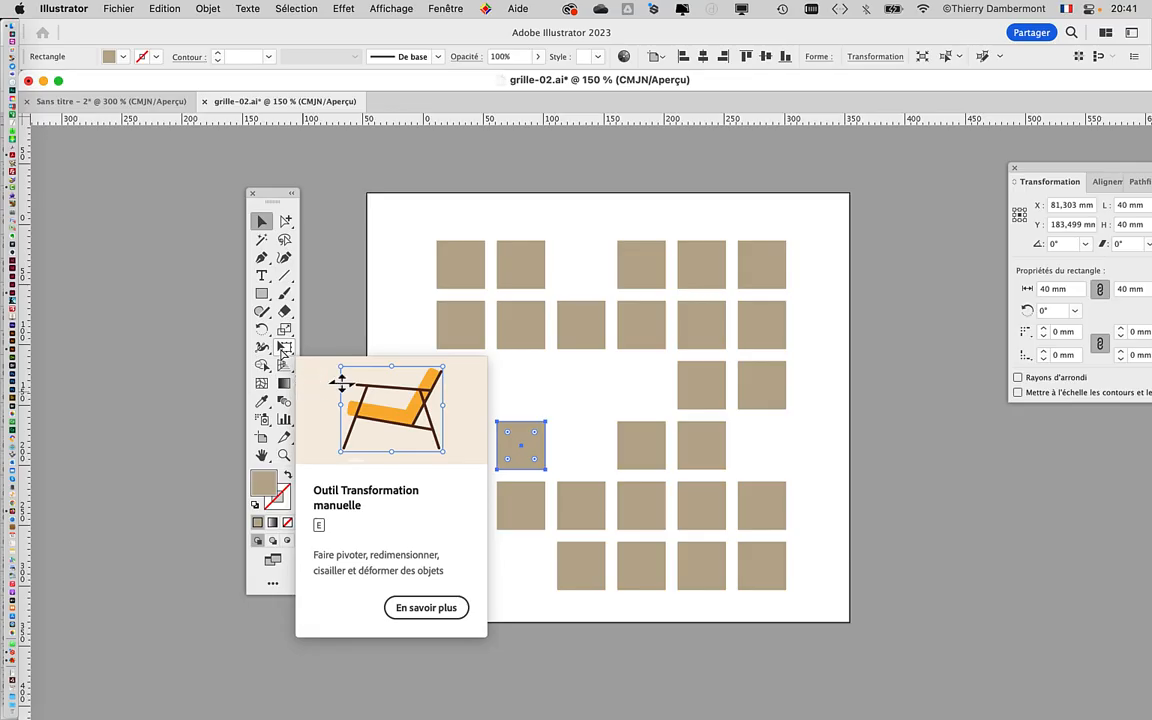
click(297, 340)
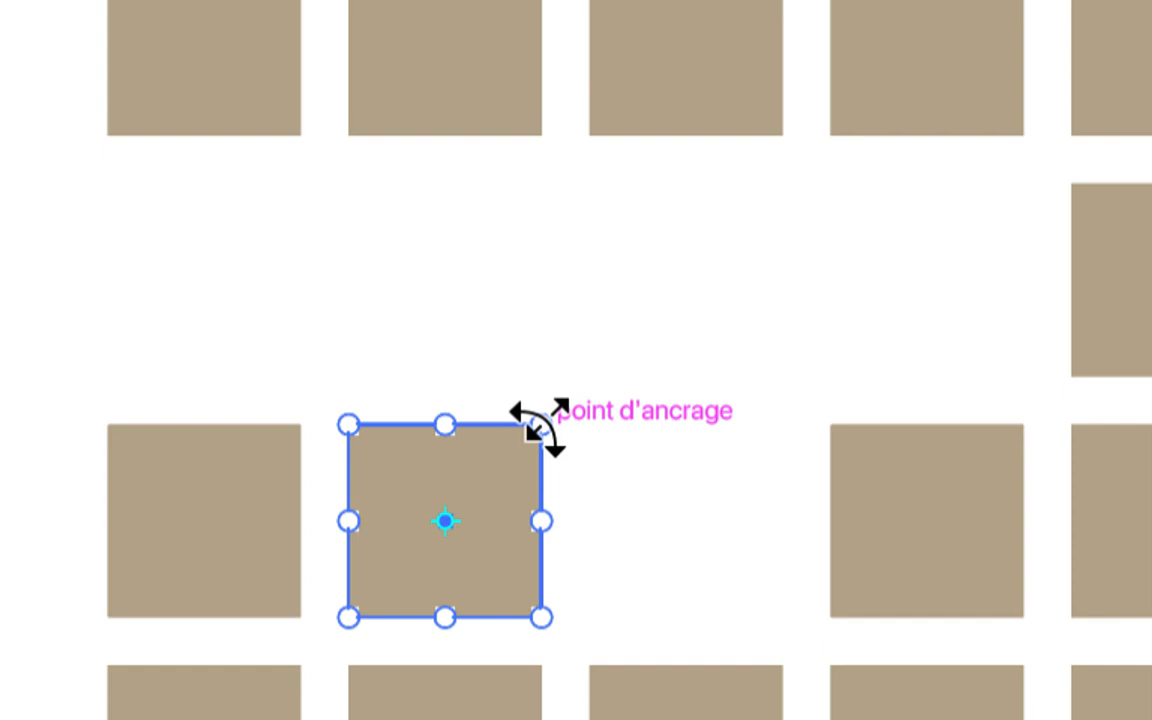
drag(541, 424, 907, 218)
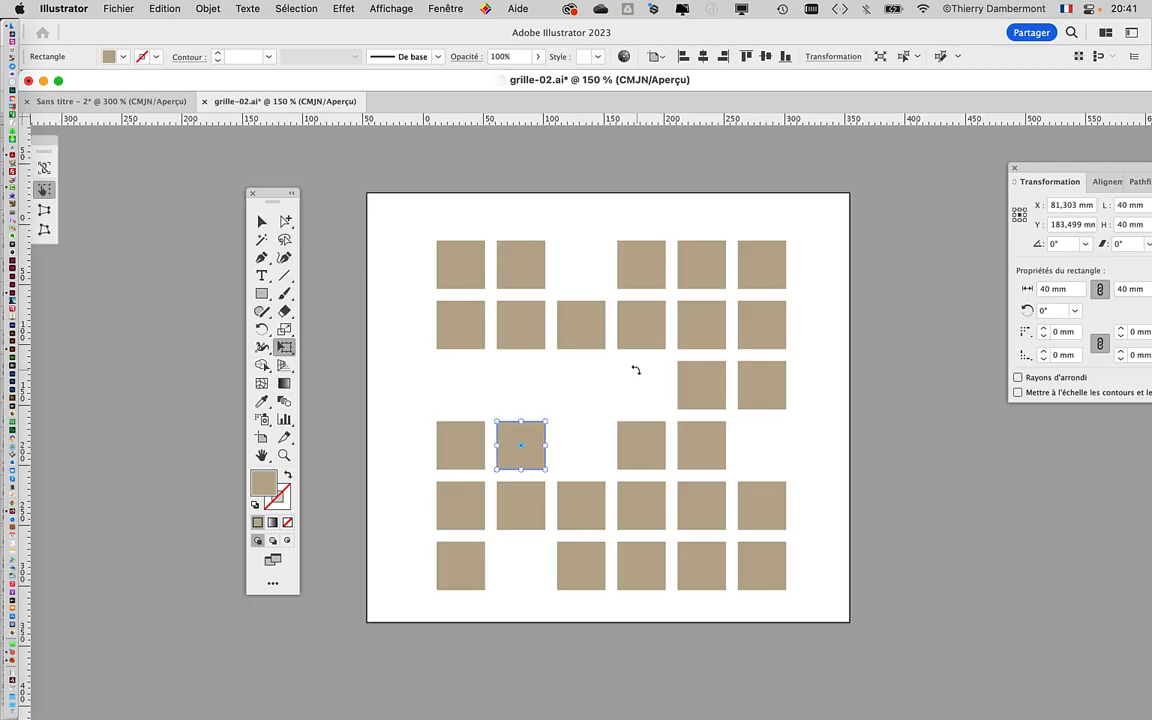
drag(541, 425, 650, 342)
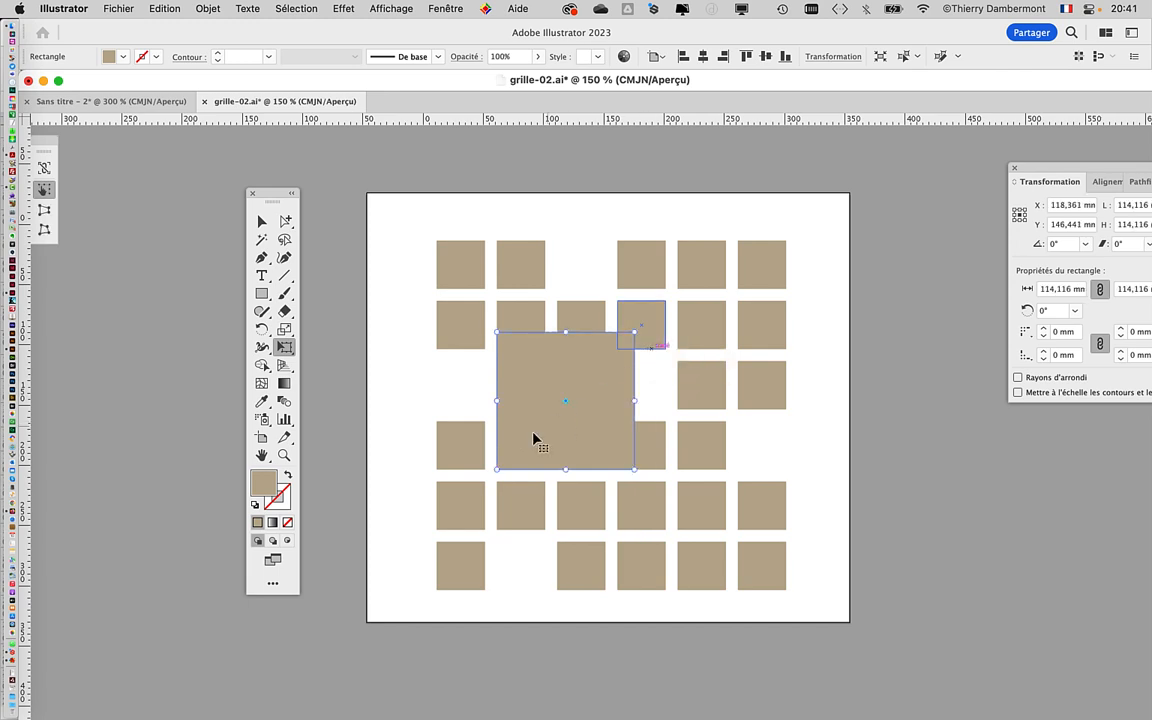
- Delete the third and second squares of the second row, around the top edge of the enlarged square
click(261, 223)
click(600, 308)
key(Delete)
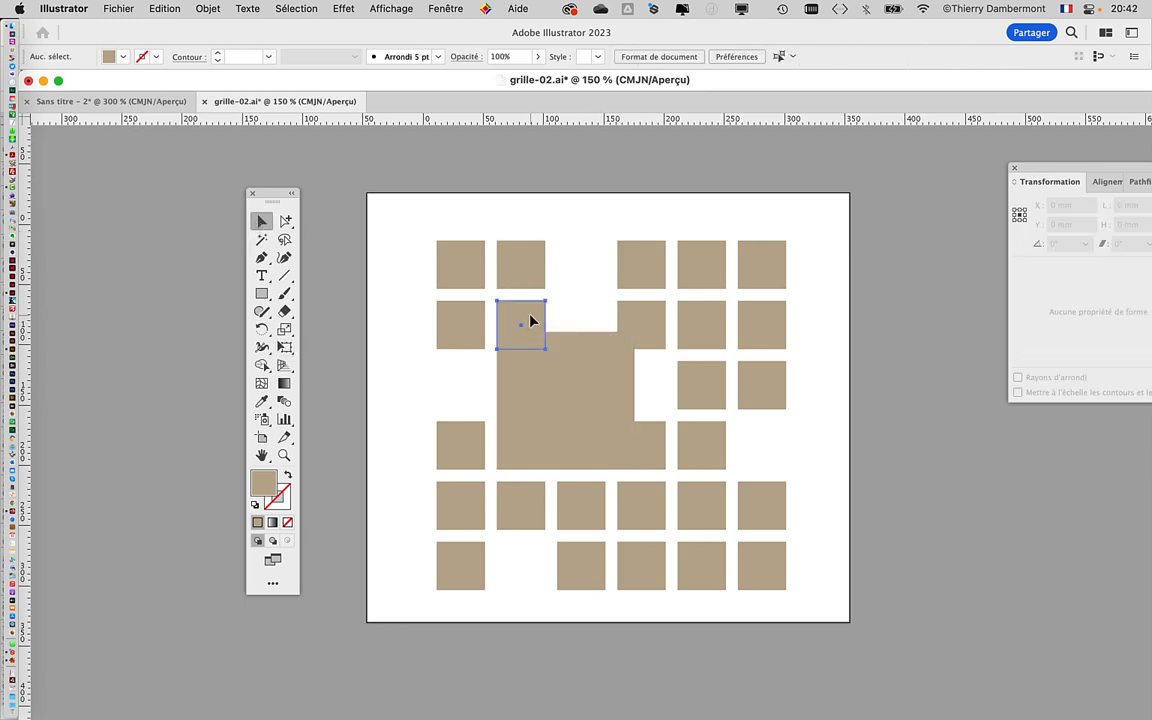
click(530, 320)
key(Delete)
- Enlarge the fourth square of the fifth row proportionally toward the upper left to about 108 mm with Free Transform
click(692, 506)
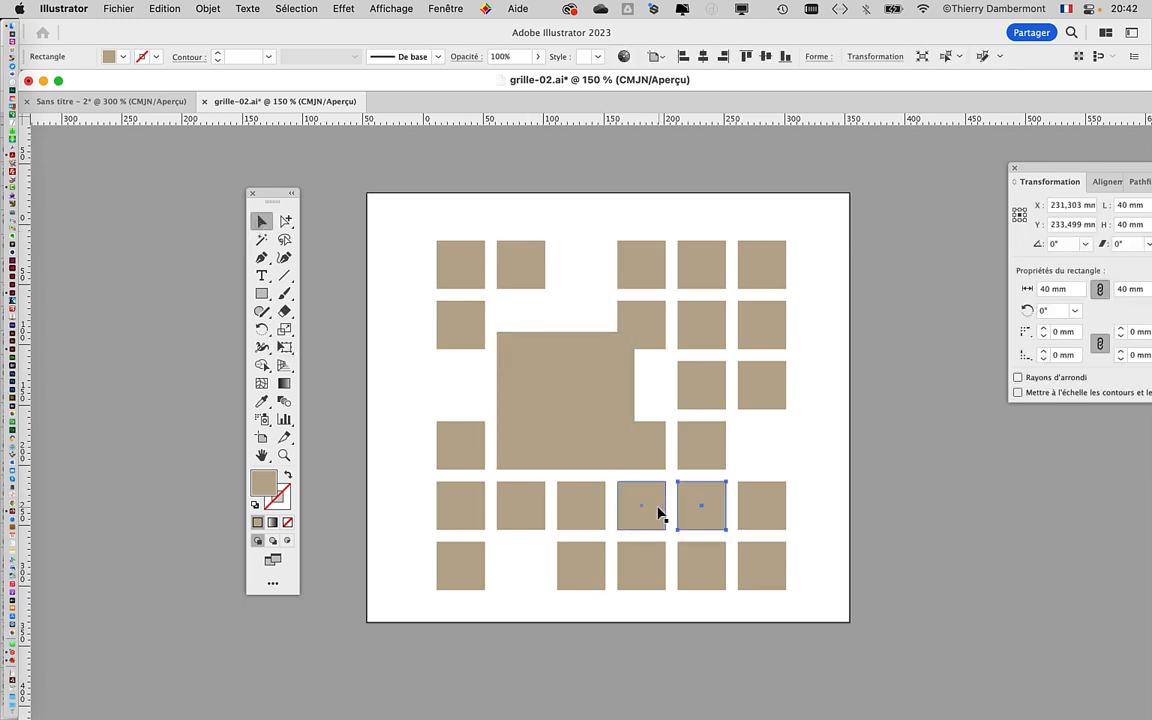
click(658, 513)
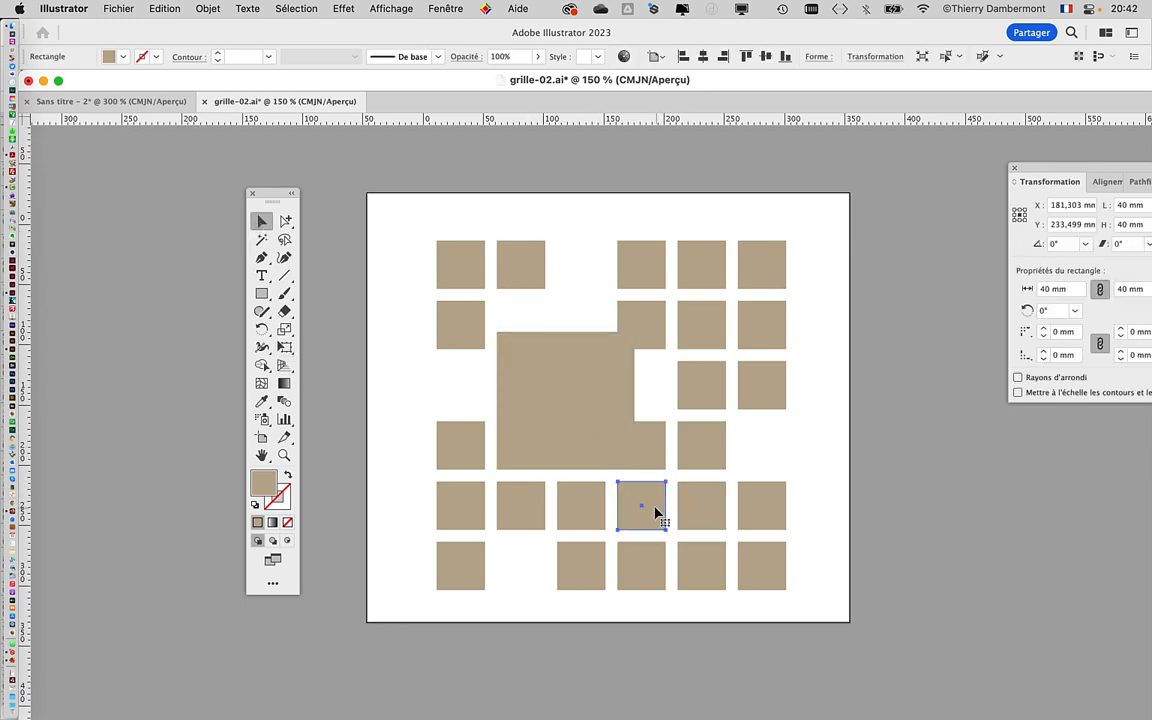
click(284, 348)
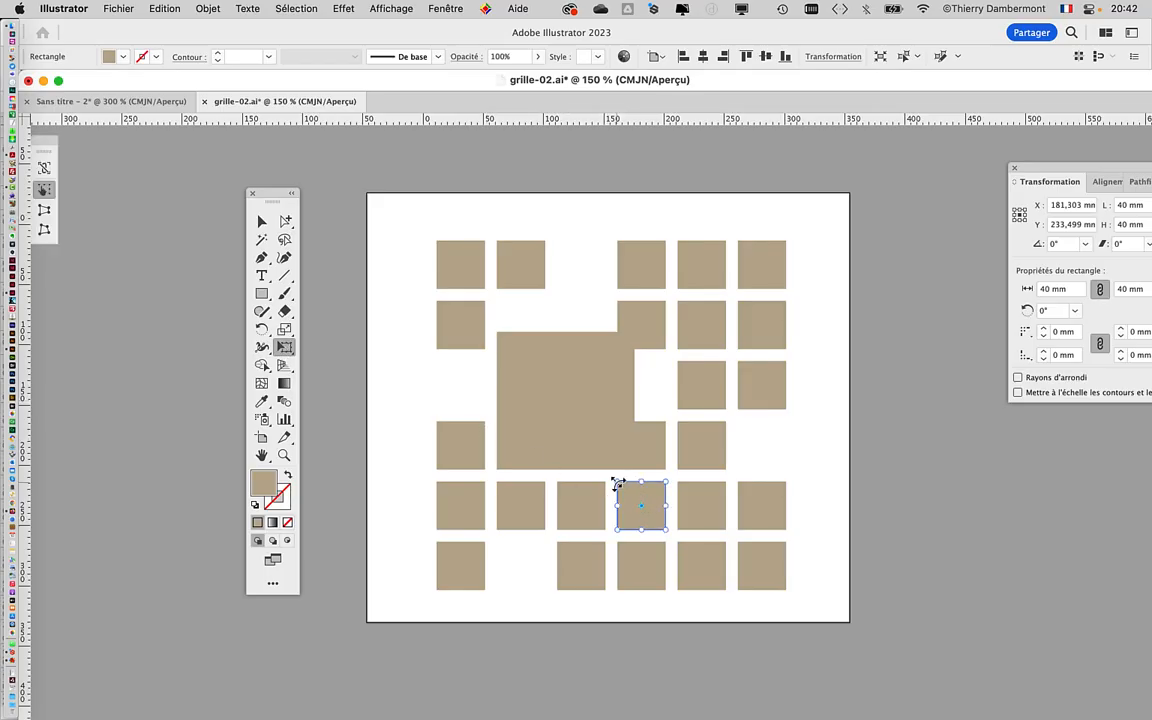
drag(618, 484, 529, 409)
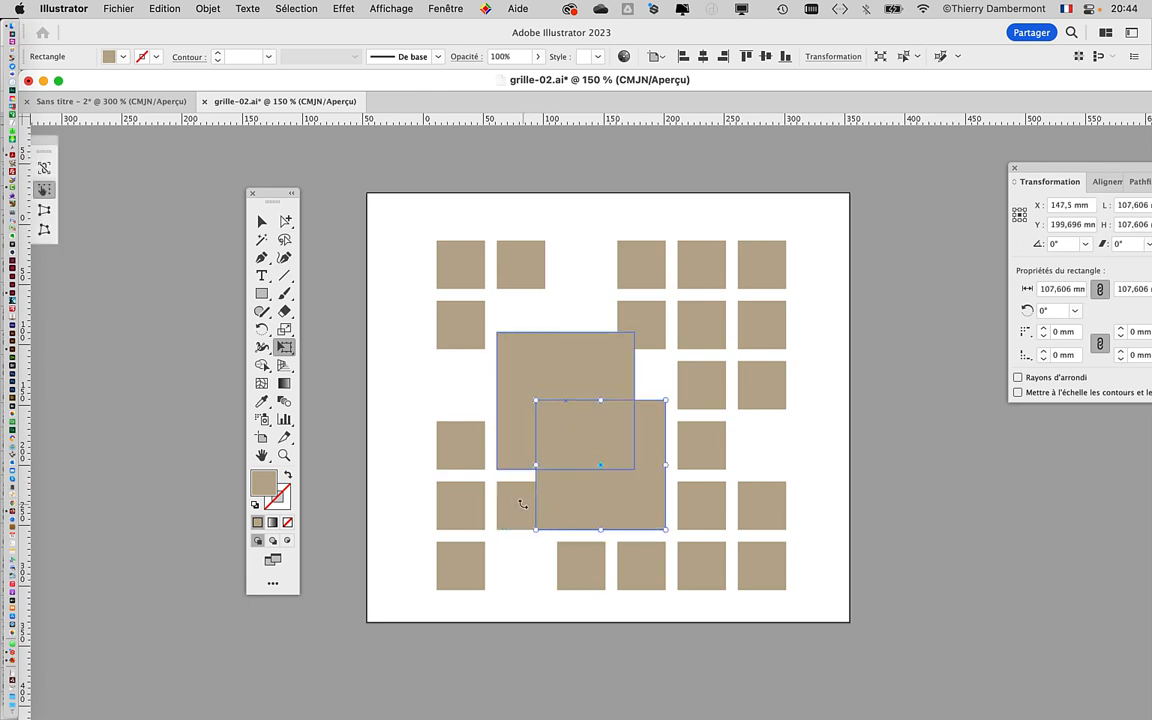
drag(522, 501, 525, 505)
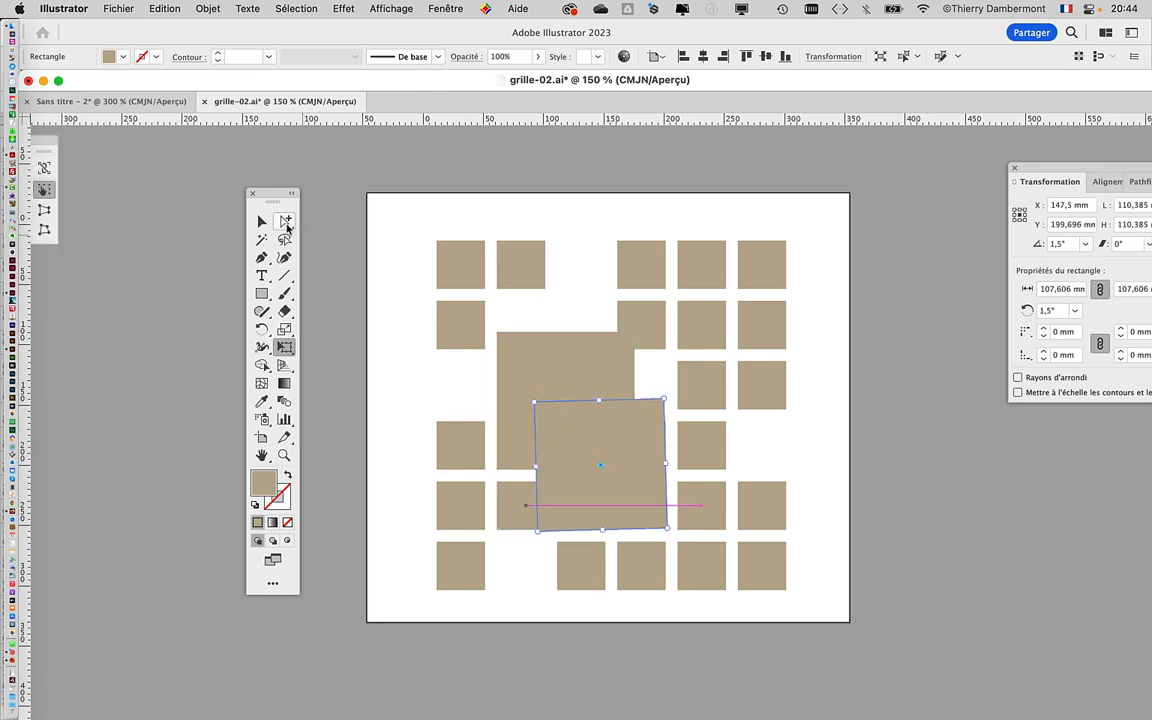
click(261, 221)
click(522, 506)
click(545, 543)
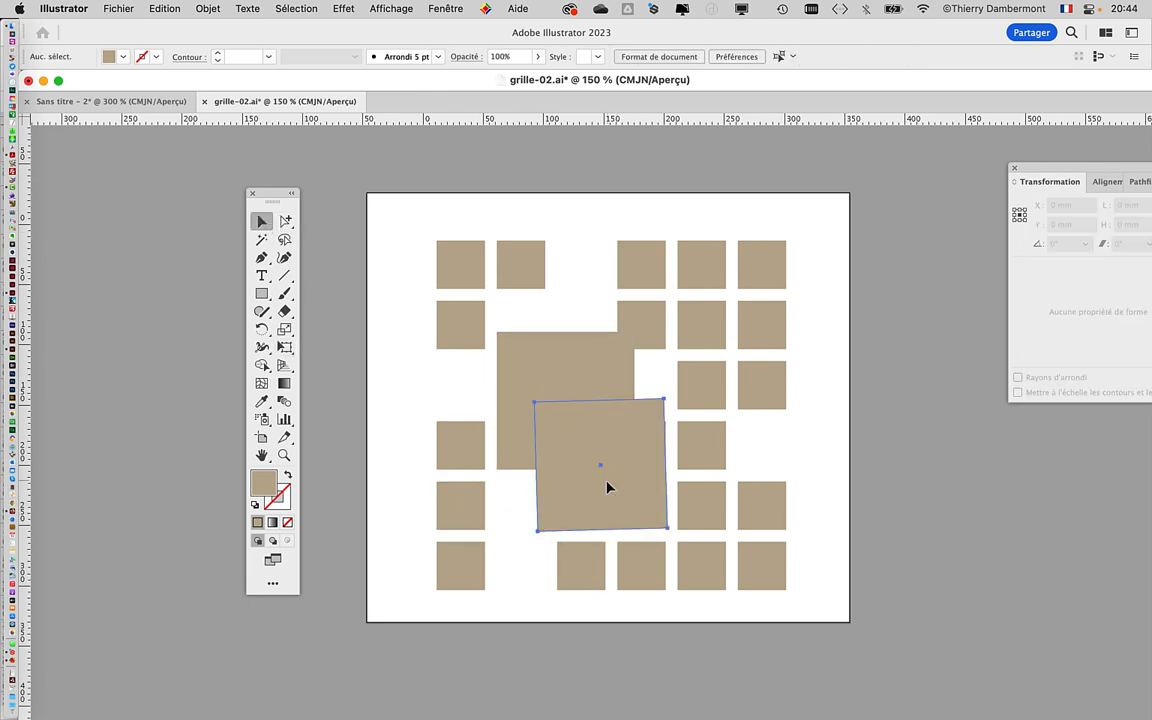
click(608, 509)
key(super+z)
key(super+z)
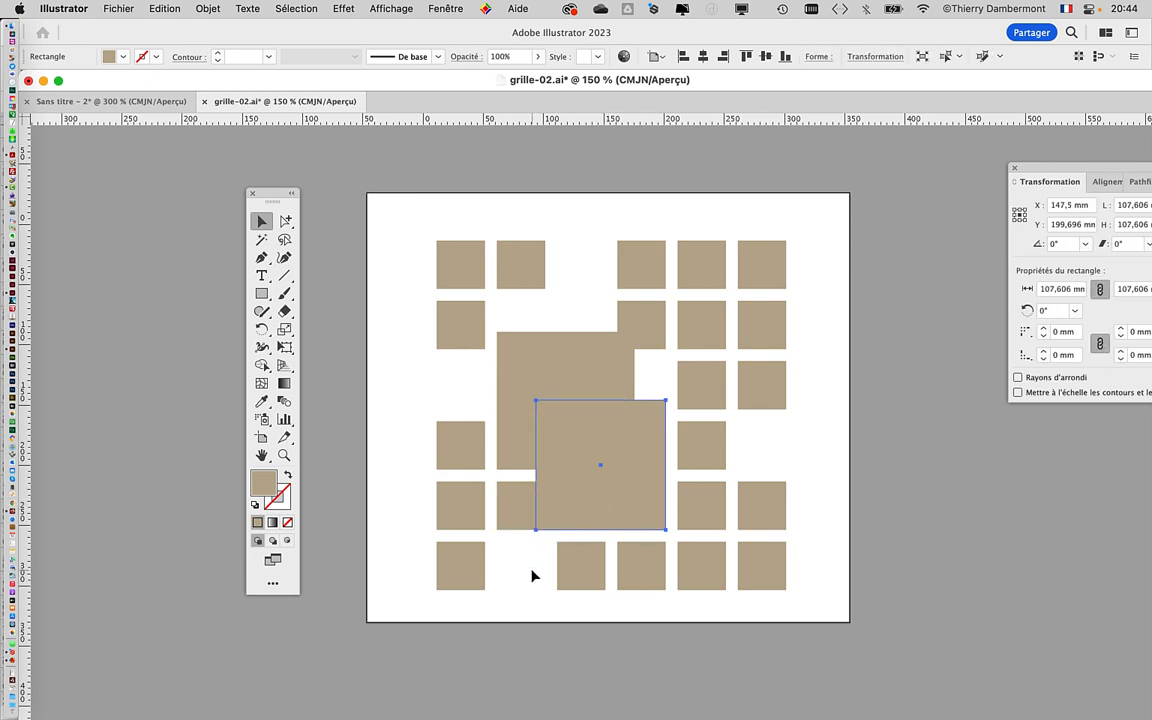
- Delete the second square of the fifth row and enlarge the front large square toward the upper right to about 165 mm
click(521, 507)
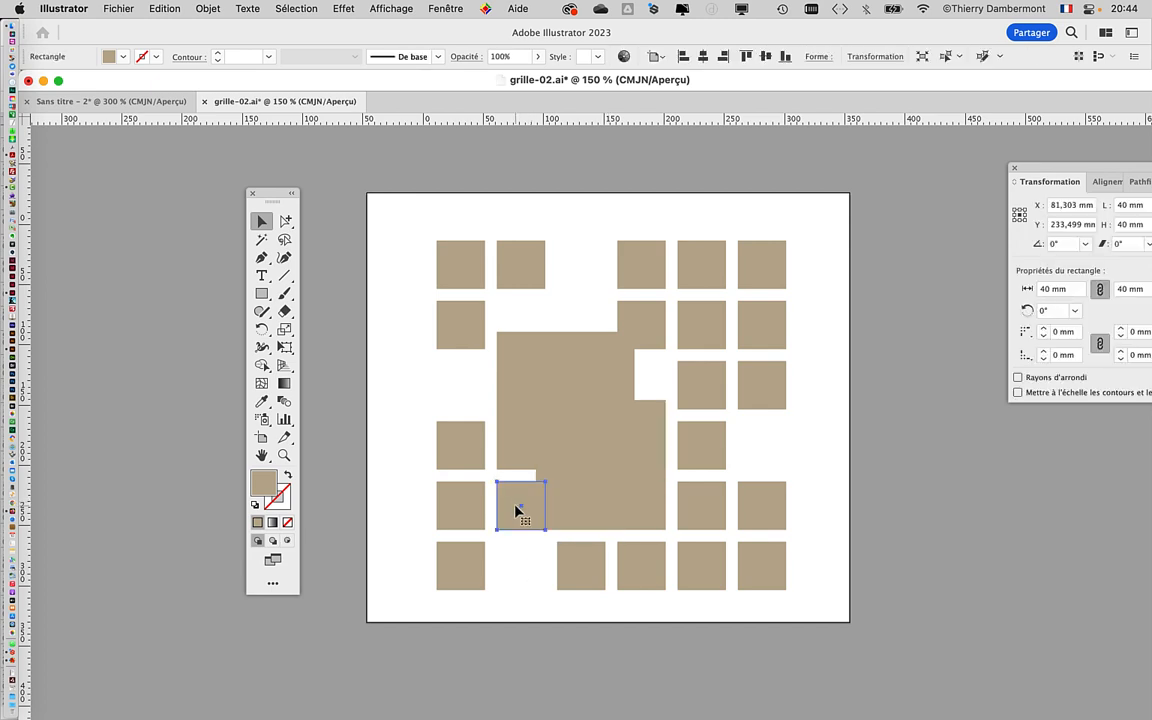
key(Delete)
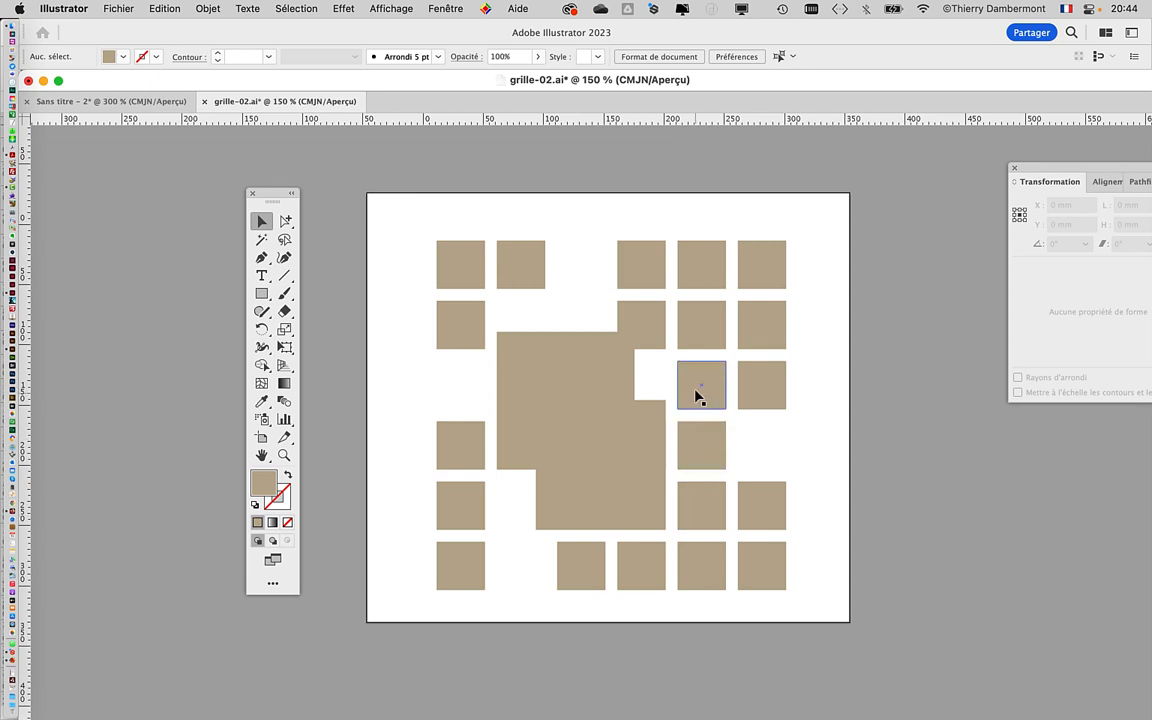
click(605, 420)
key(e)
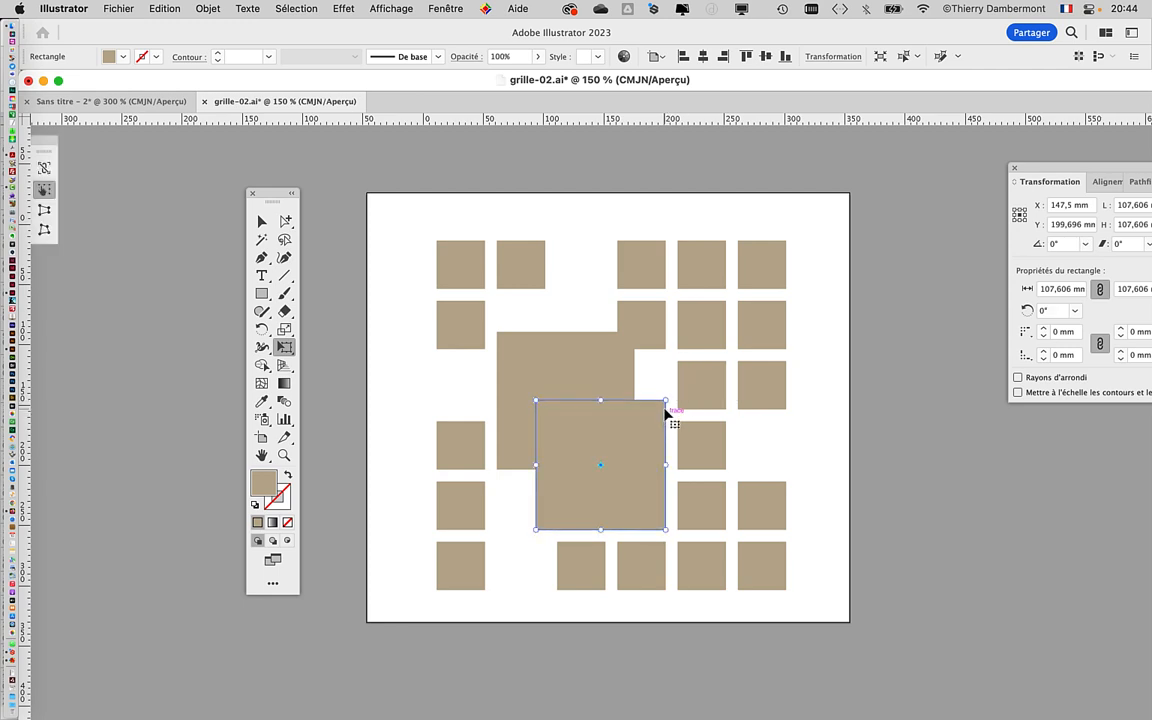
scroll(667, 406, up, 1)
drag(665, 400, 766, 318)
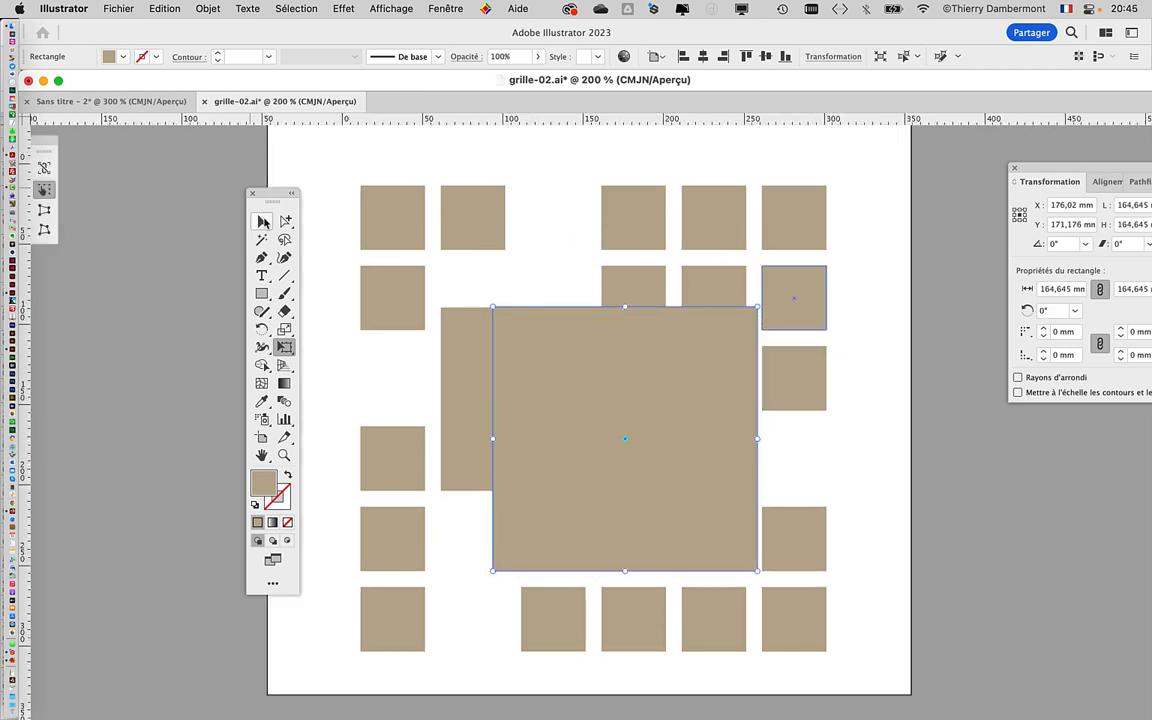
- Shift the rear large square slightly up and right, and move the front one down and right to about X 188 mm, Y 206 mm
key(v)
drag(586, 401, 500, 334)
click(568, 483)
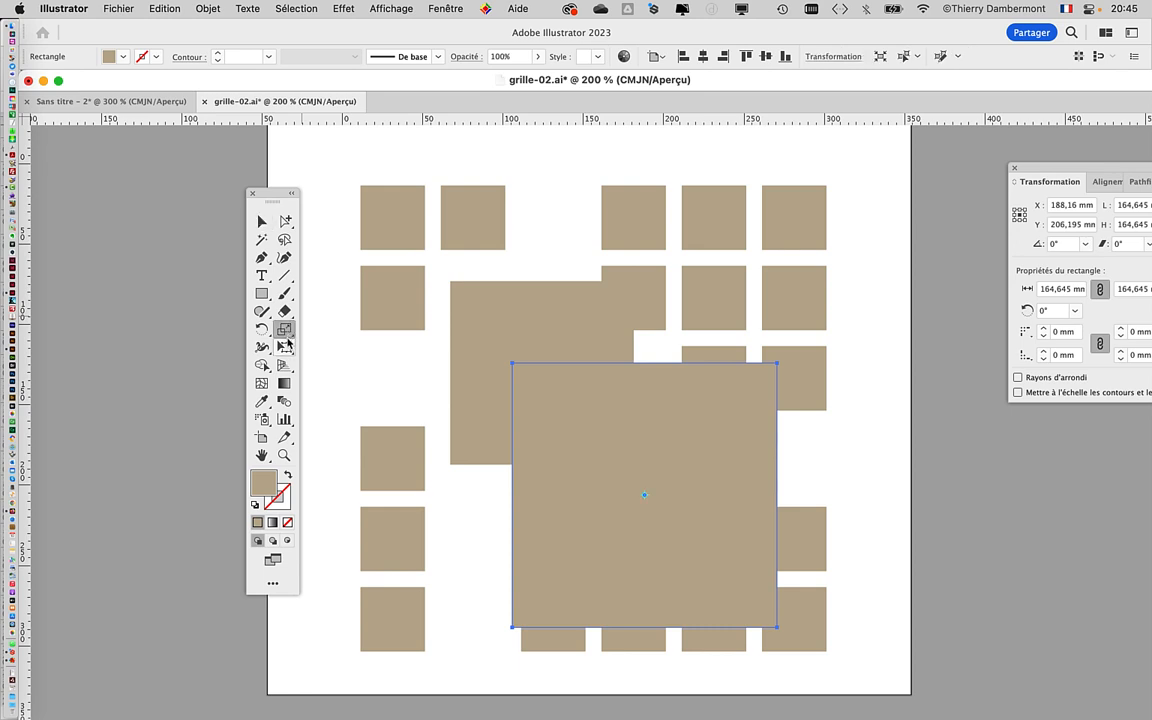
- Scale the front large square down proportionally from its lower-right corner to about 161 mm
key(e)
mouse_move(776, 627)
mouse_down()
mouse_move(725, 563)
mouse_move(771, 621)
mouse_up()
click(261, 221)
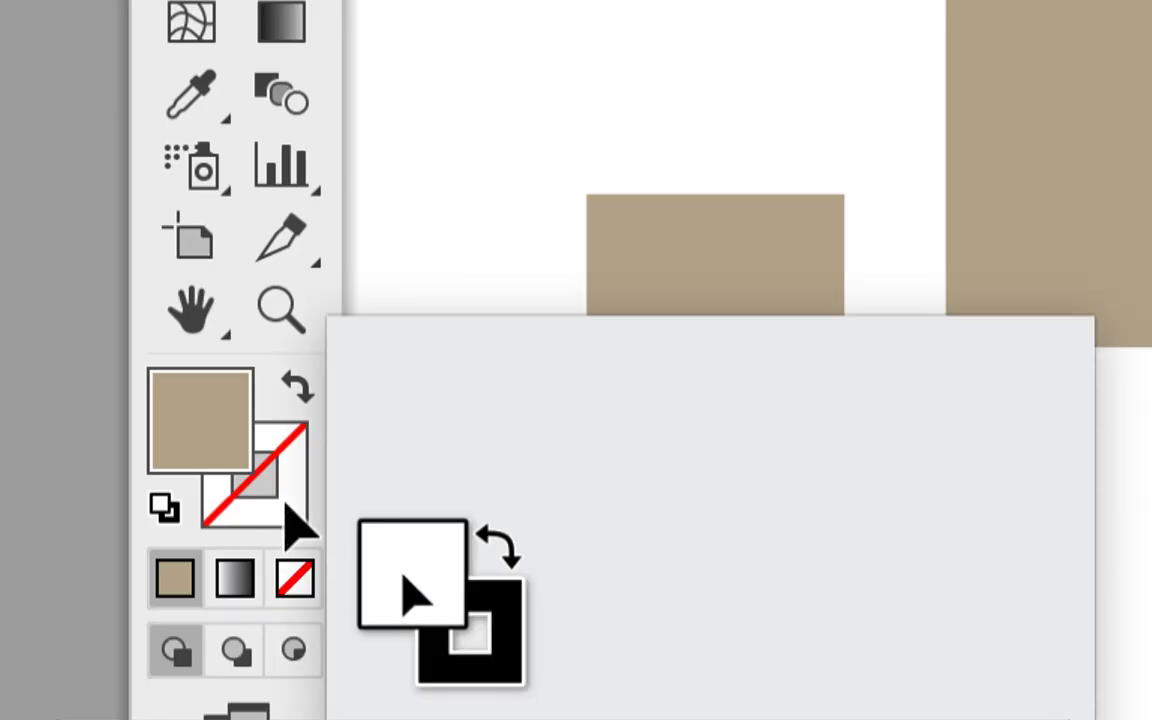
- Make the stroke the active attribute of the front large square and display the Contour settings beside the artwork
click(285, 505)
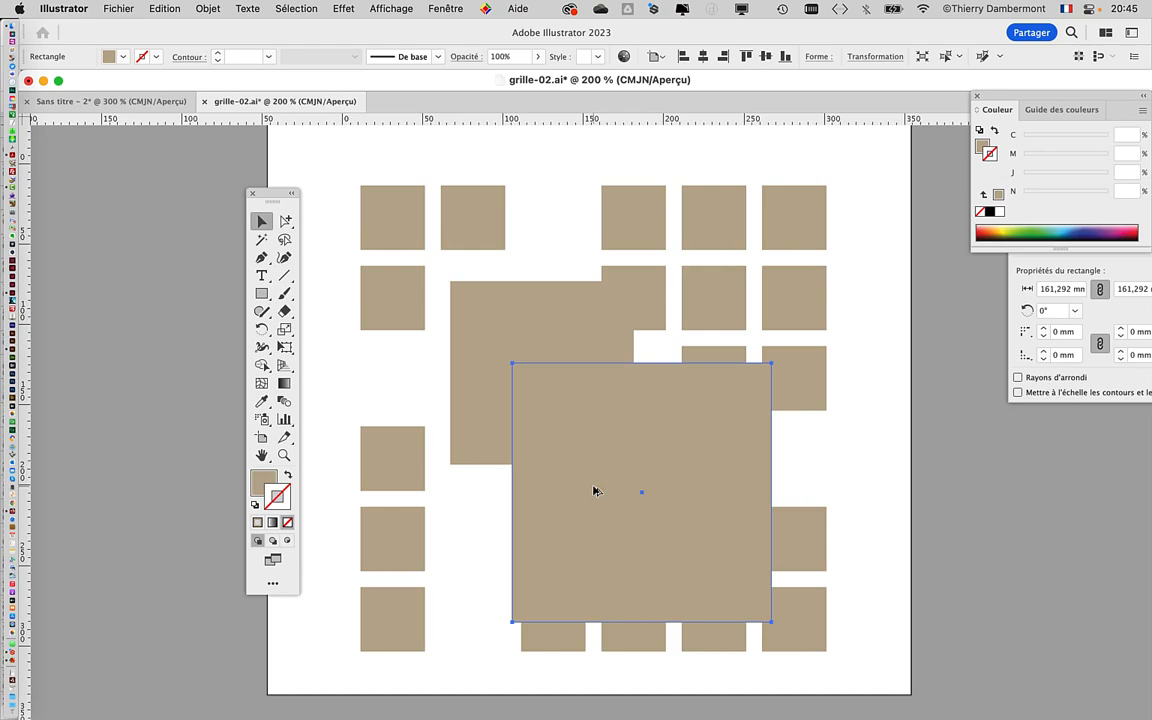
scroll(595, 490, down, 1)
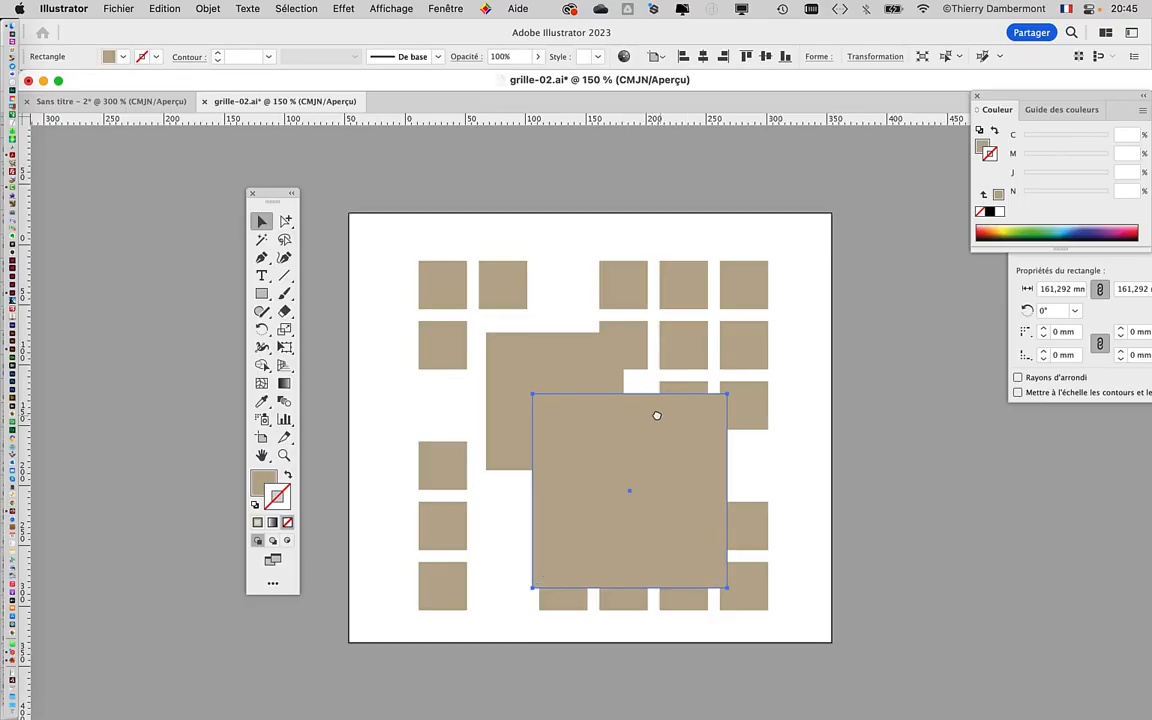
drag(656, 414, 599, 368)
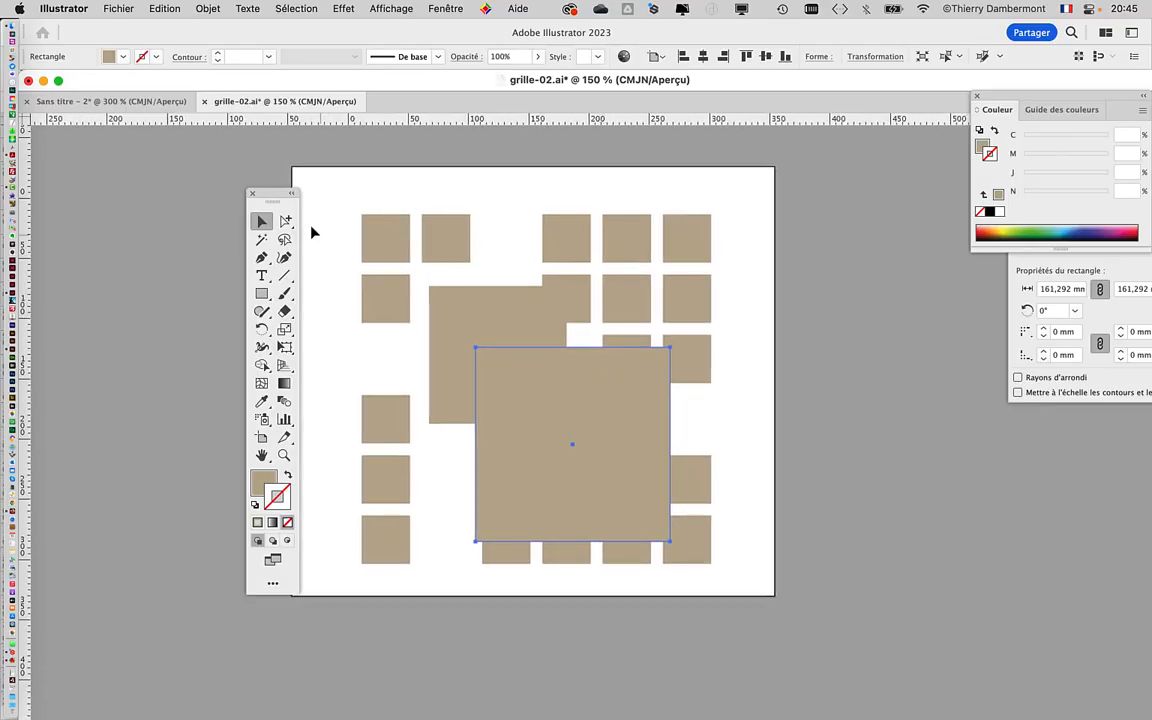
drag(265, 193, 165, 167)
click(445, 8)
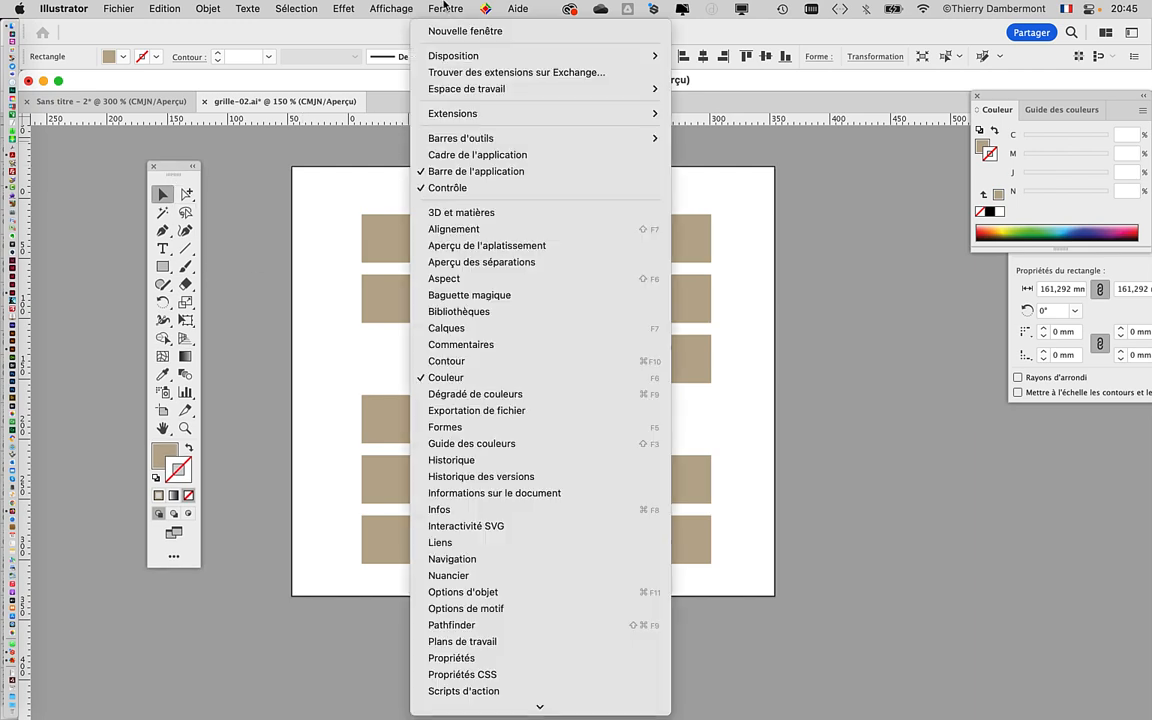
click(493, 361)
drag(986, 200, 745, 194)
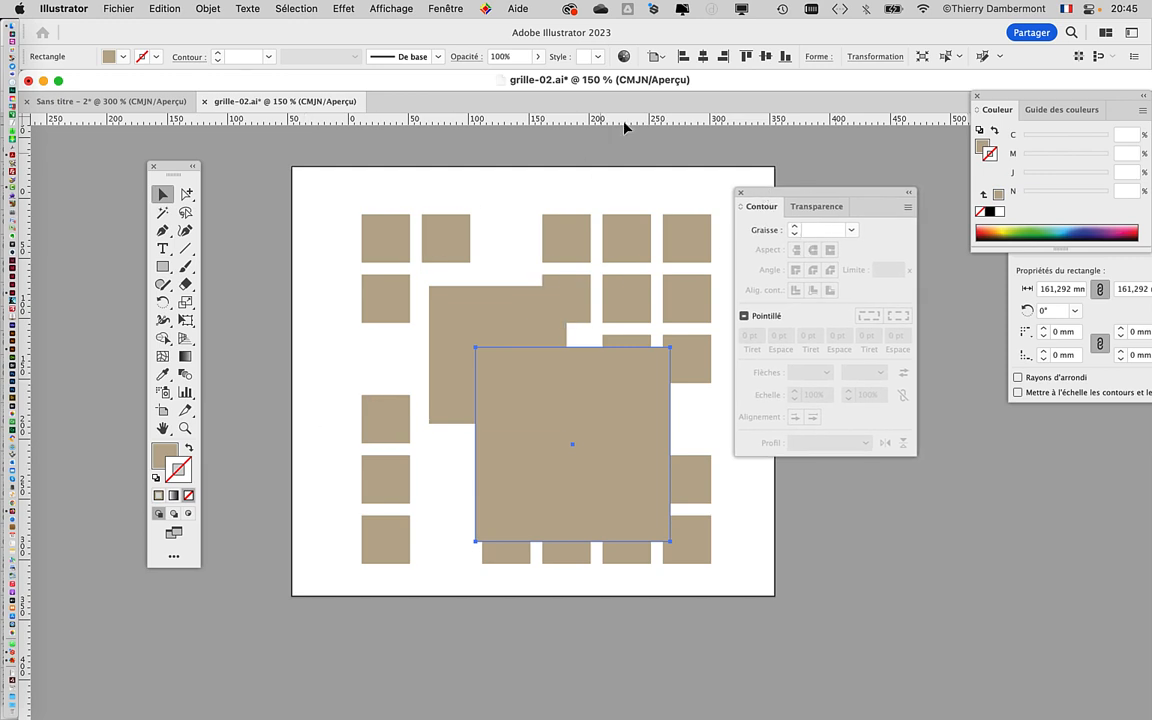
- Display the swatches and apply the white (Blanc) swatch to the stroke of the front large square
click(458, 8)
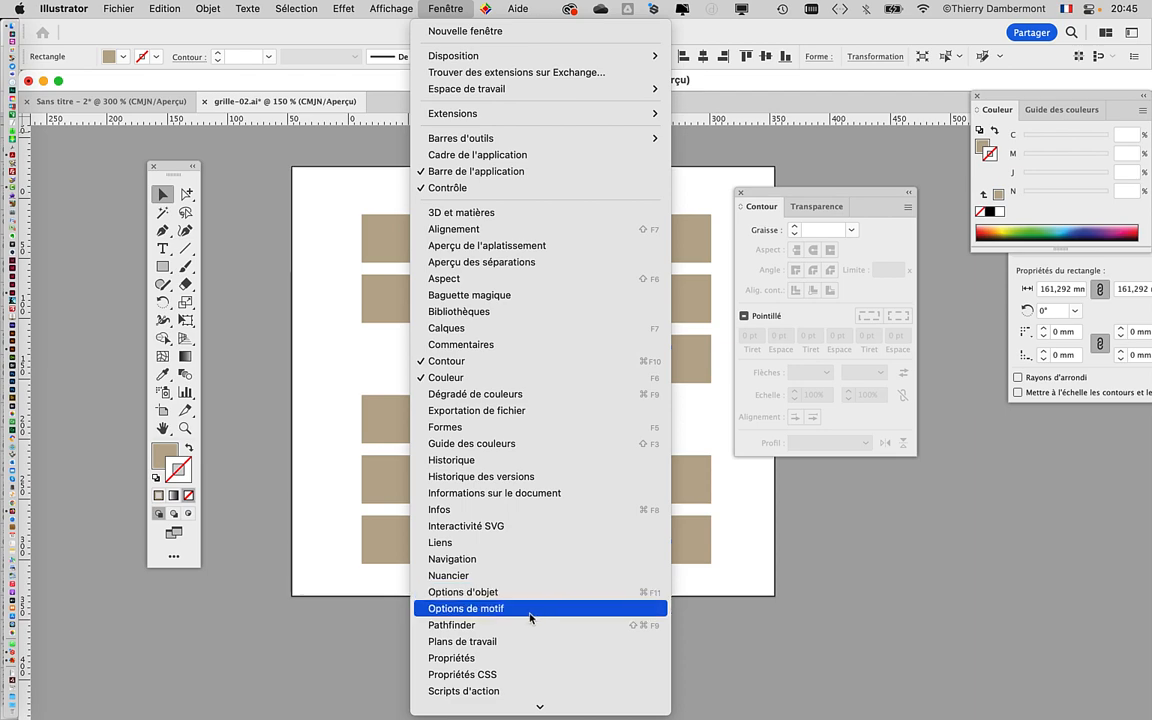
click(455, 575)
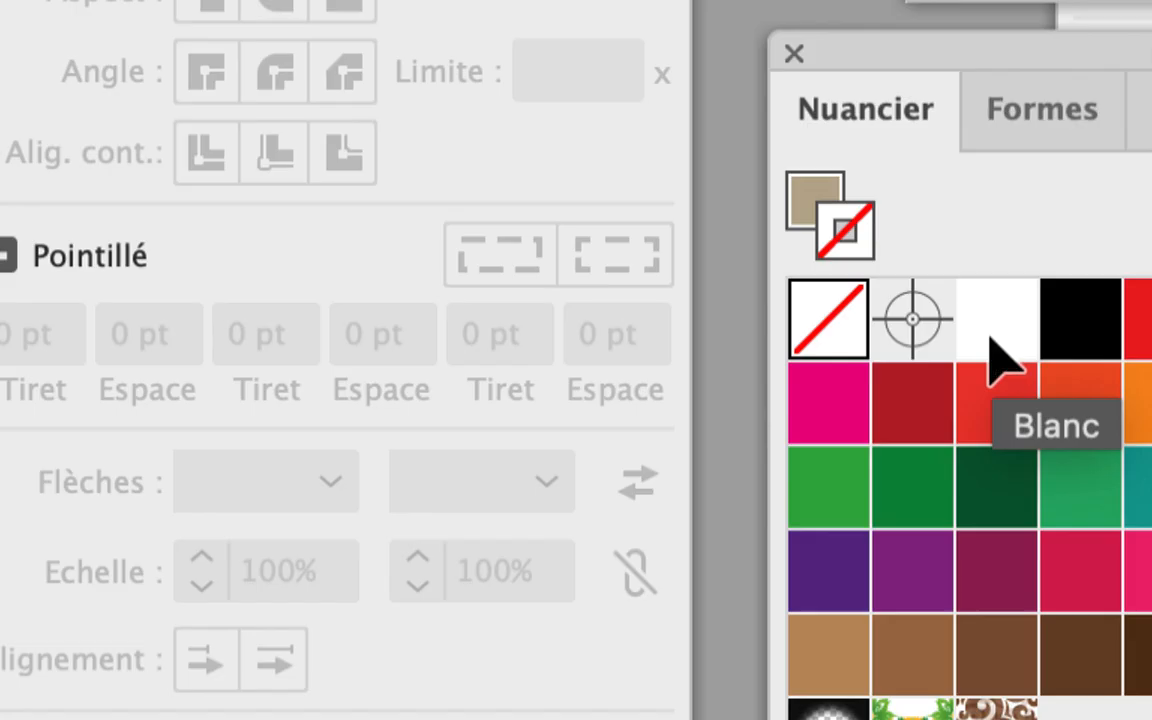
click(991, 332)
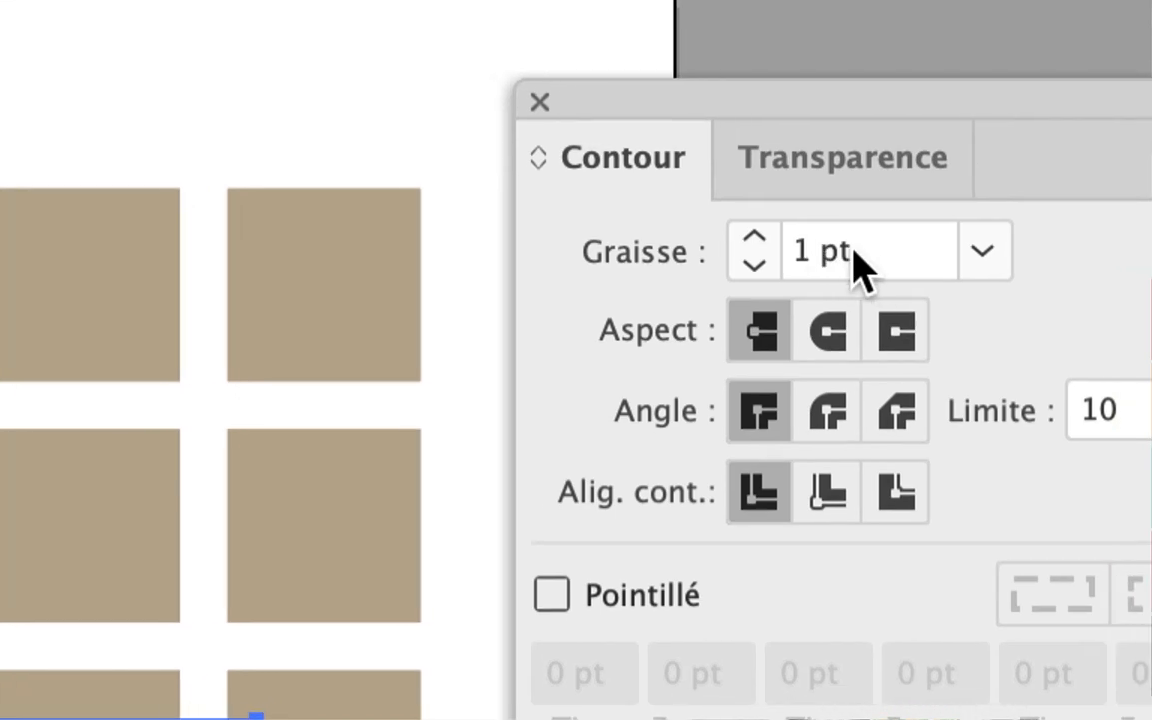
- Set the front large square's stroke weight to 10 mm and move the Contour settings clear of the artwork
click(608, 185)
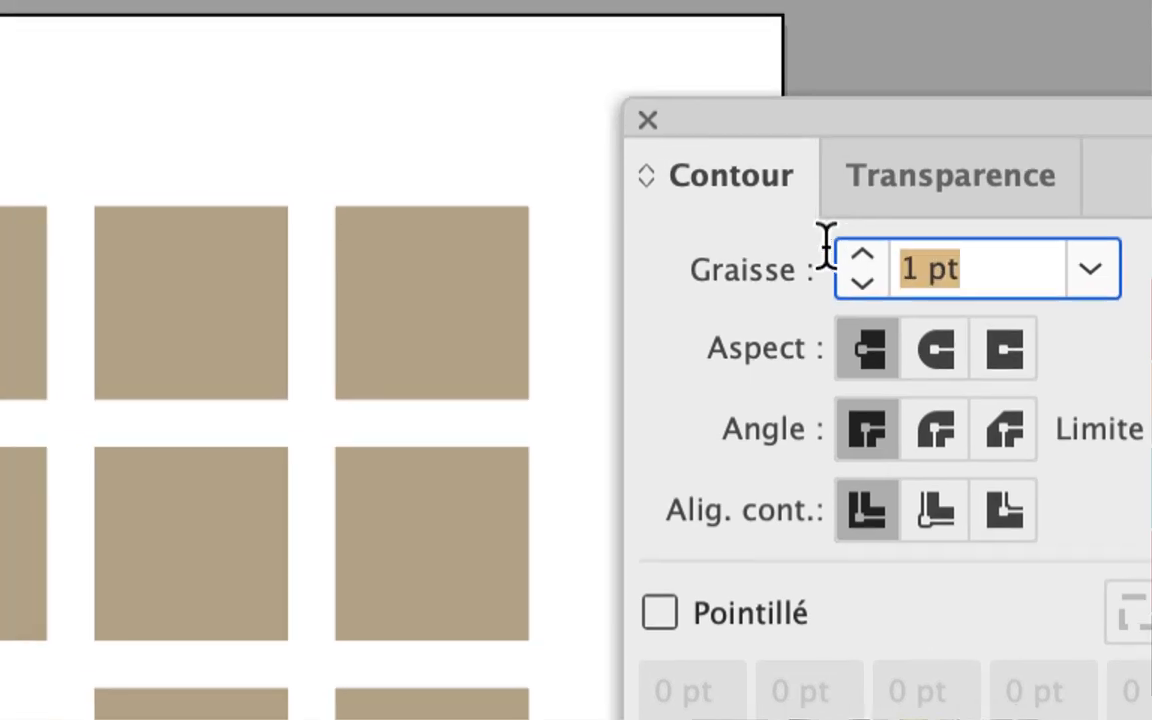
text(100)
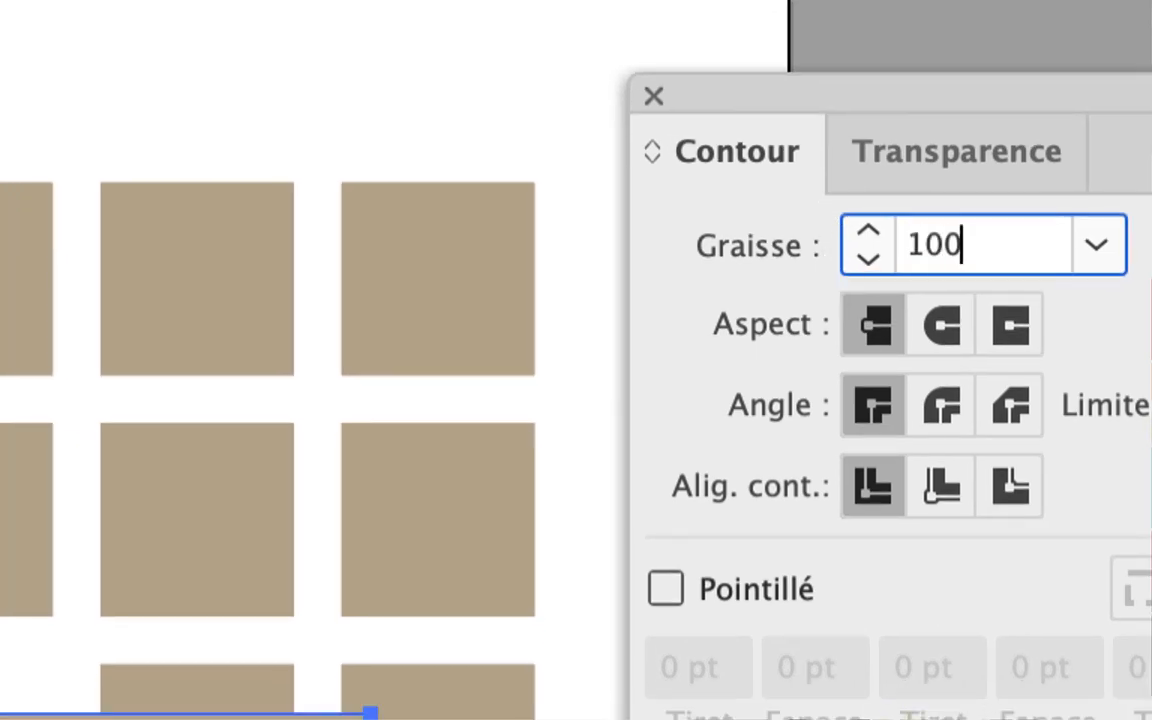
key(BackSpace)
text(mm)
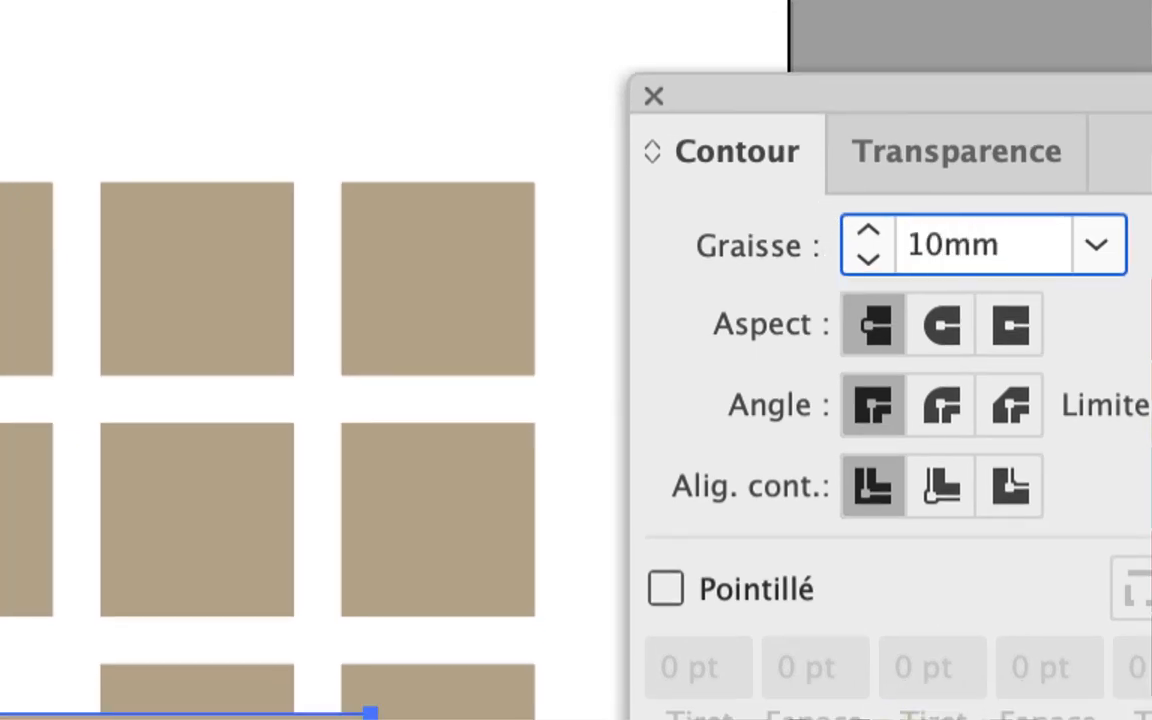
key(Return)
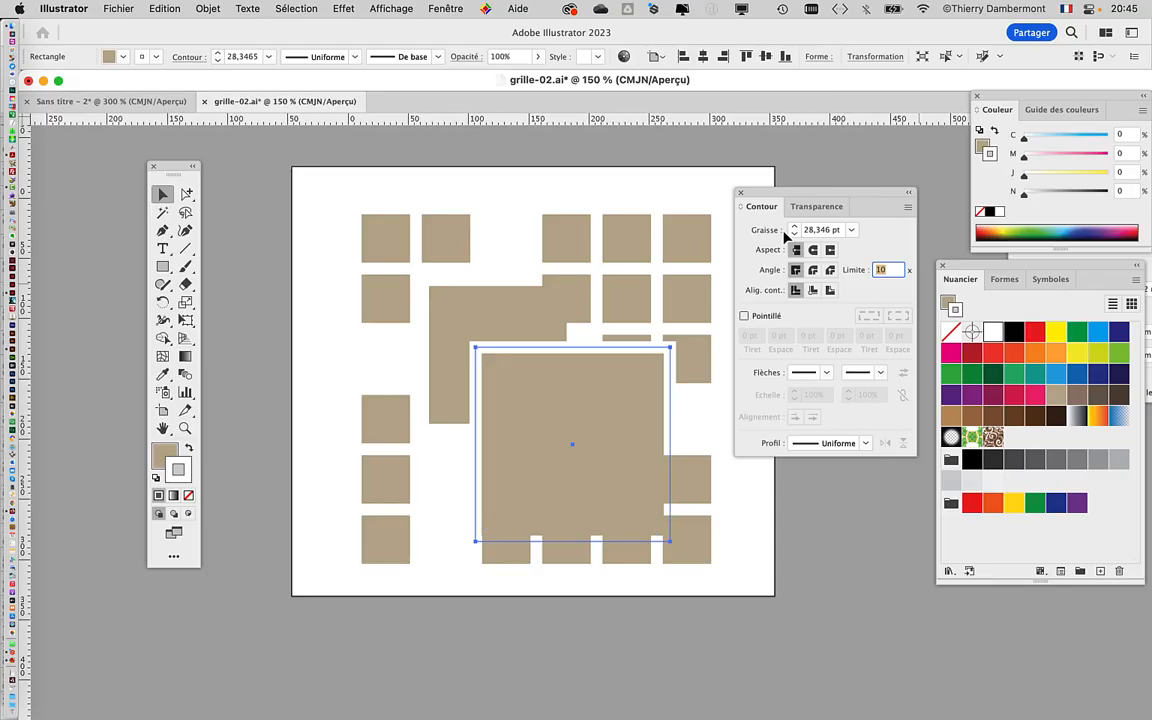
drag(767, 194, 868, 183)
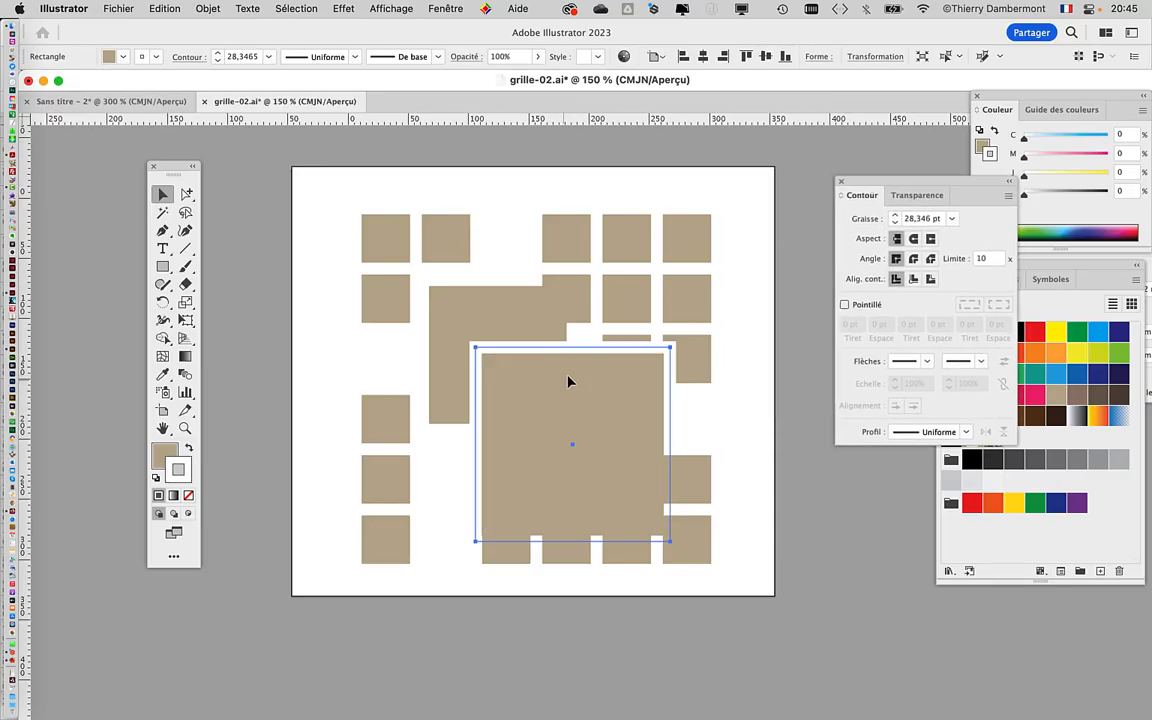
- Bring the white-stroked large square to the front and reposition it up and left, overlapping the smaller enlarged square
mouse_move(567, 384)
mouse_down()
mouse_move(586, 368)
mouse_move(588, 380)
mouse_up()
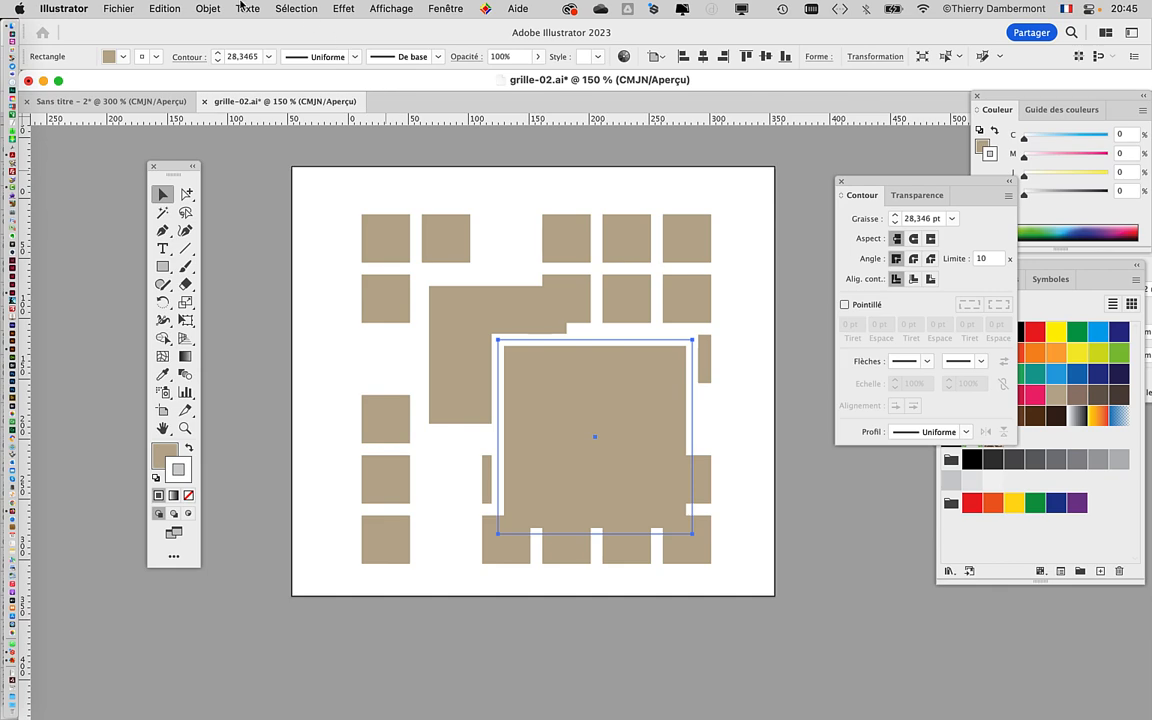
click(208, 8)
mouse_move(342, 47)
click(446, 47)
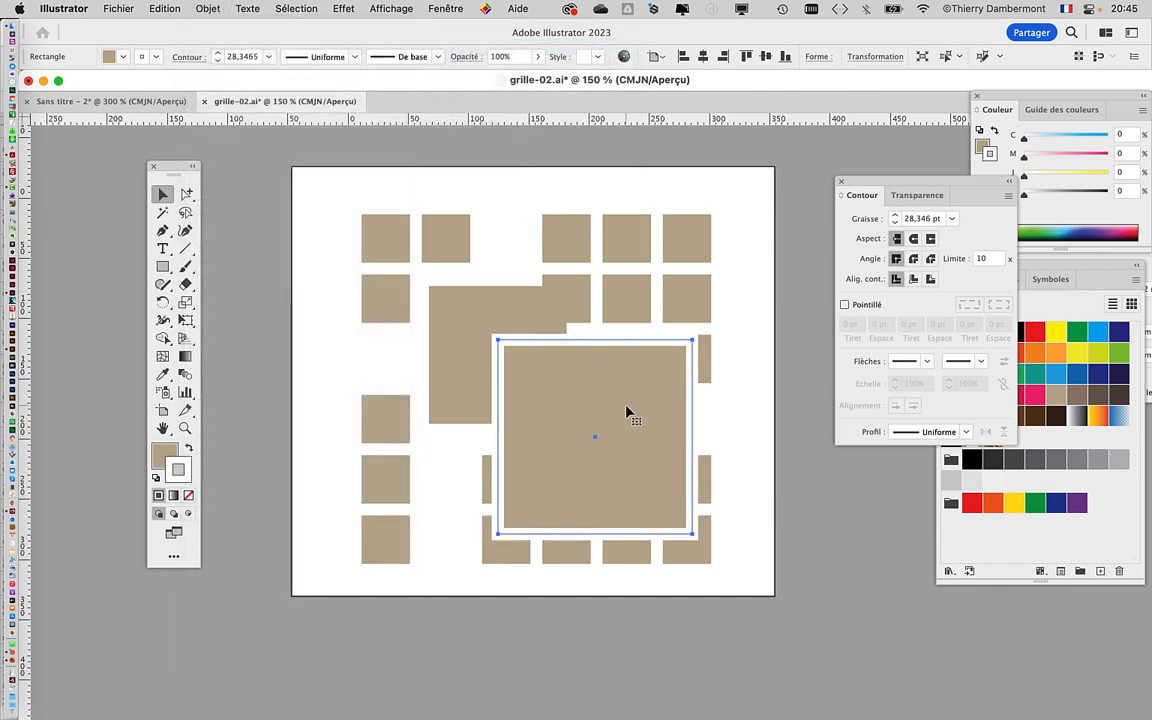
drag(624, 404, 586, 372)
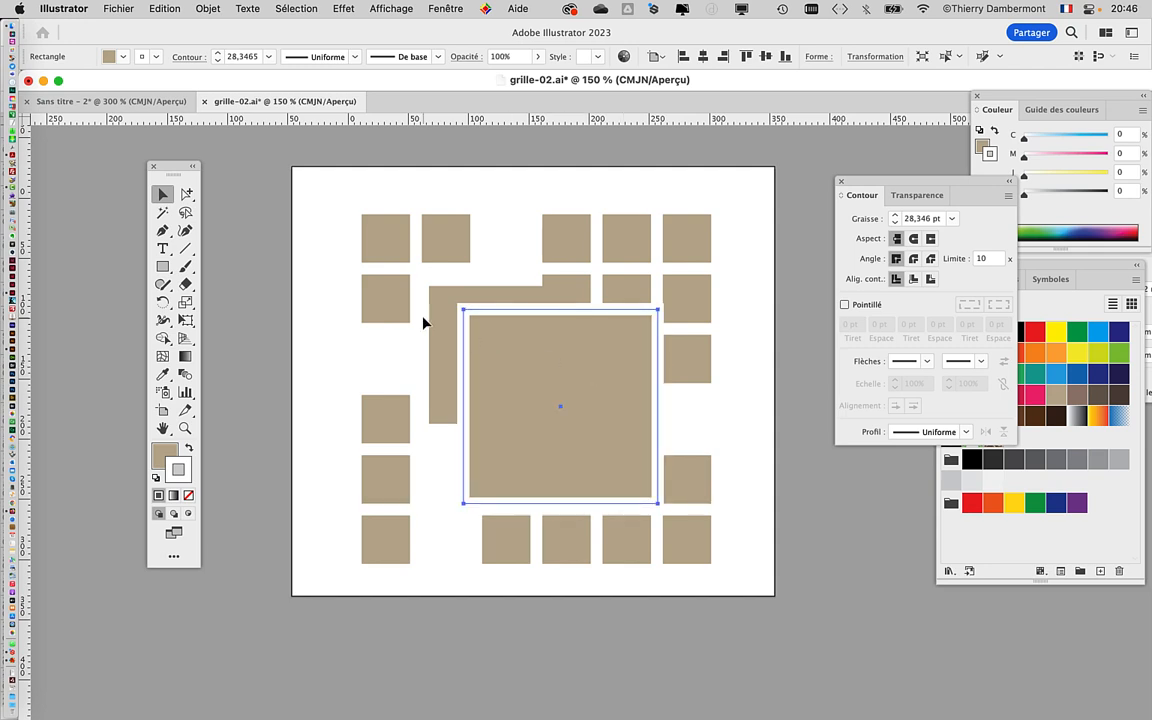
- Move the smaller enlarged square up and left, and bring it in front of the larger one
drag(436, 317, 423, 286)
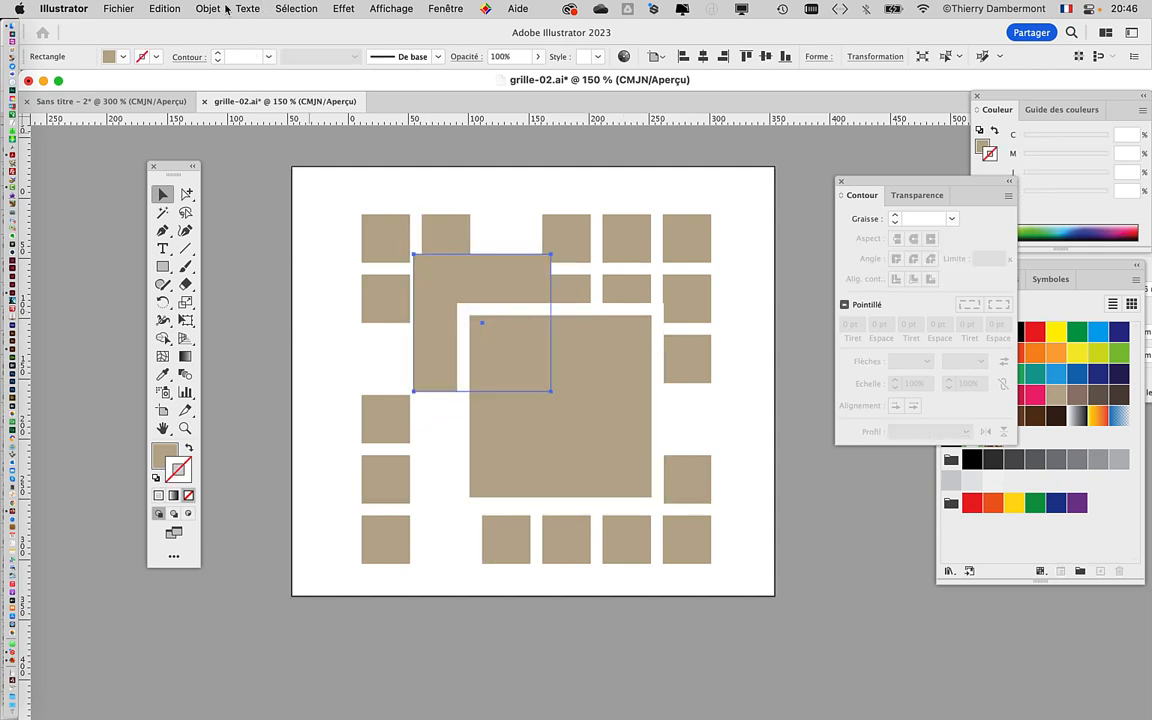
click(224, 8)
mouse_move(300, 47)
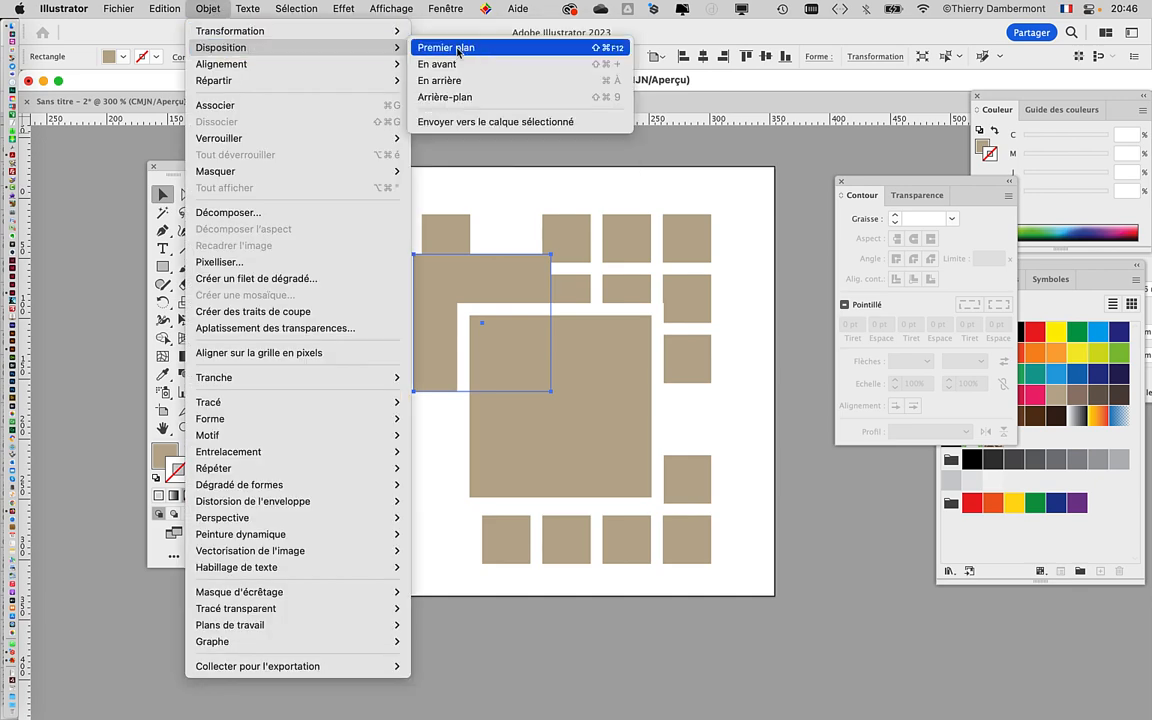
click(458, 50)
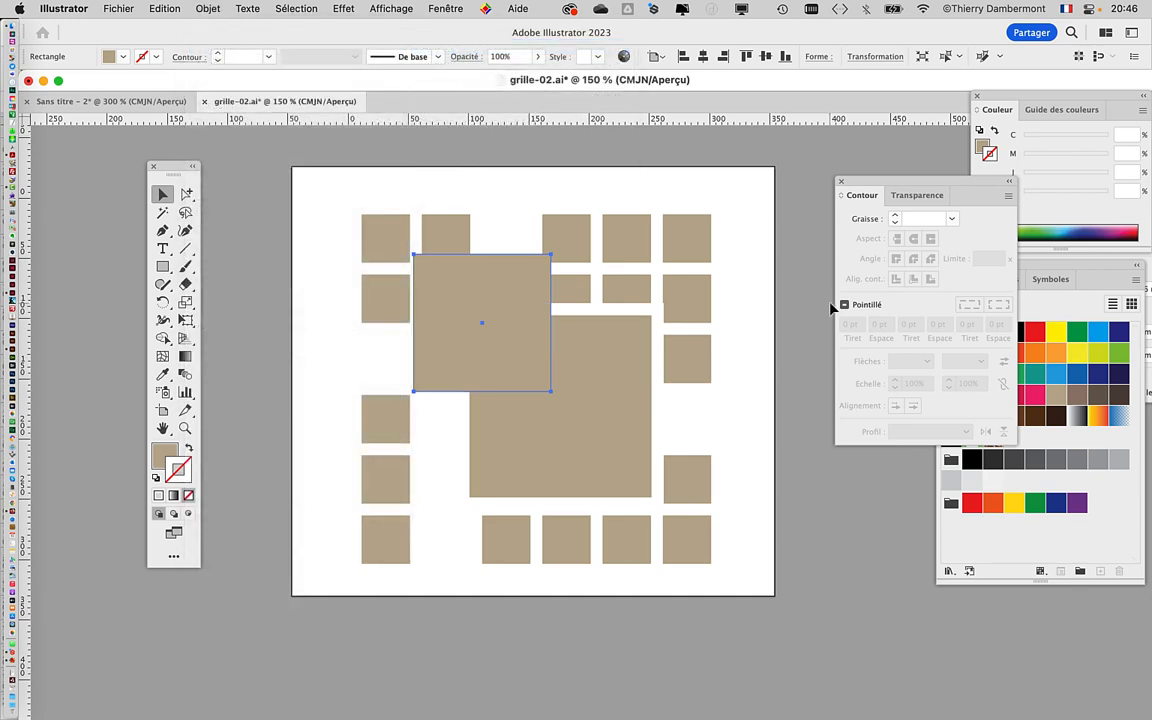
- Give the smaller enlarged square a 10 mm white stroke and move the Contour settings off the artwork
click(918, 219)
text(10)
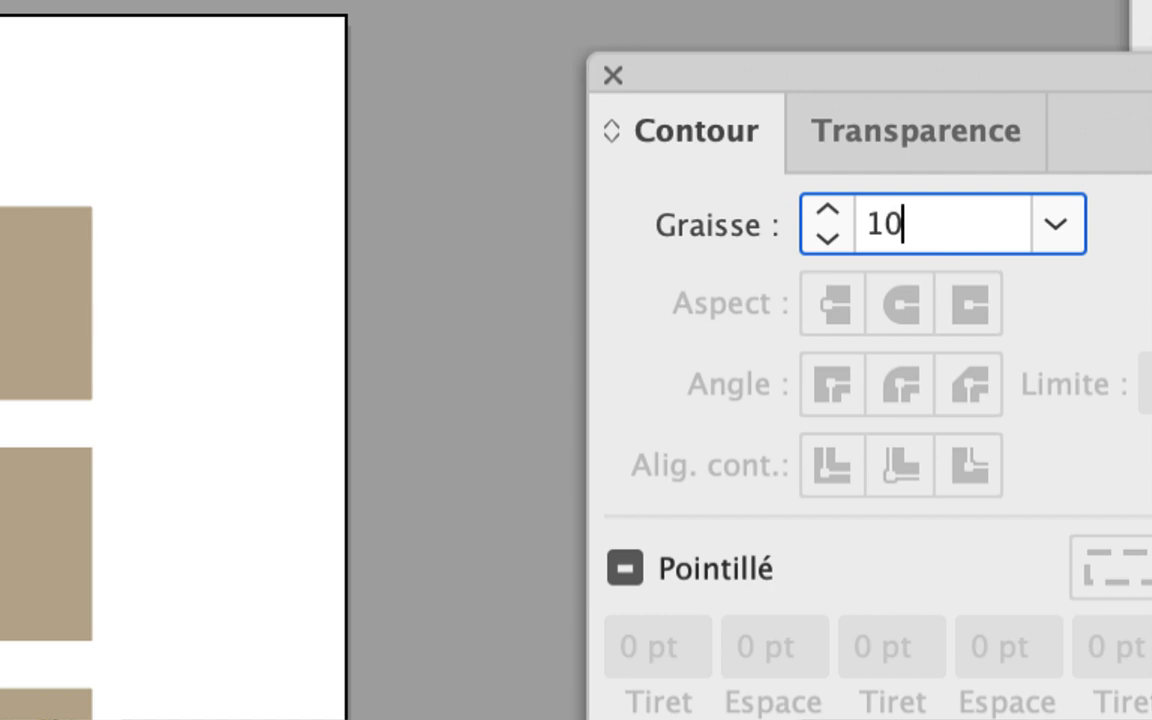
text(mm)
key(Return)
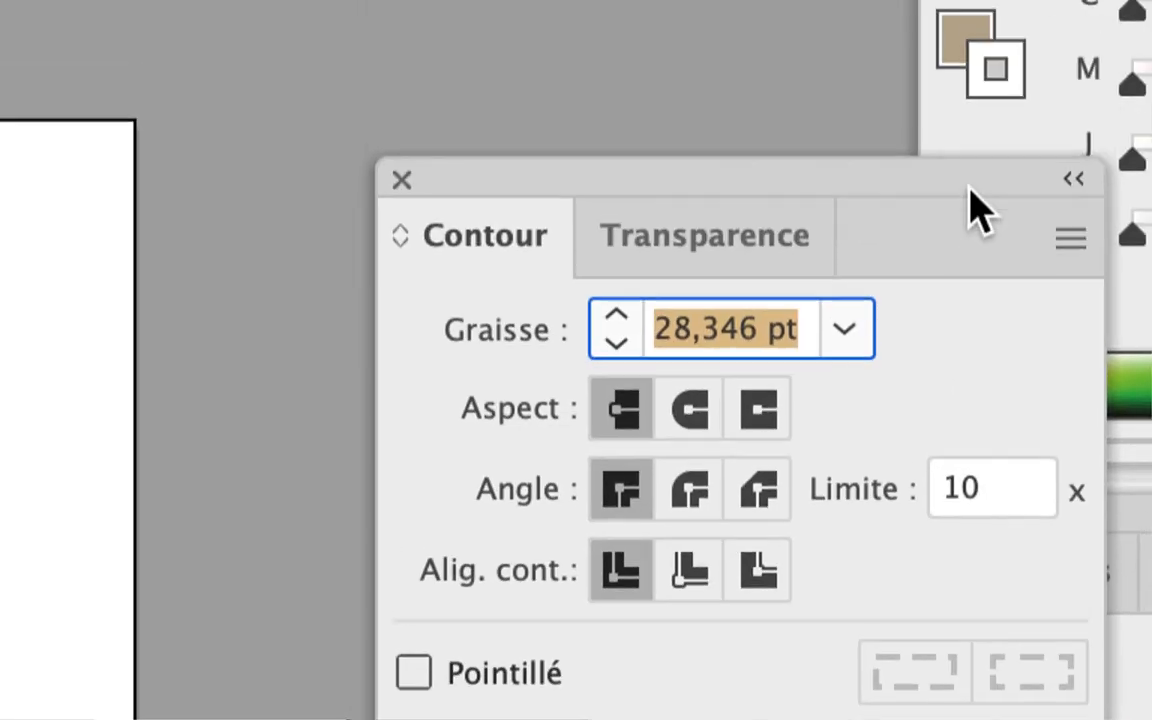
drag(969, 185, 908, 198)
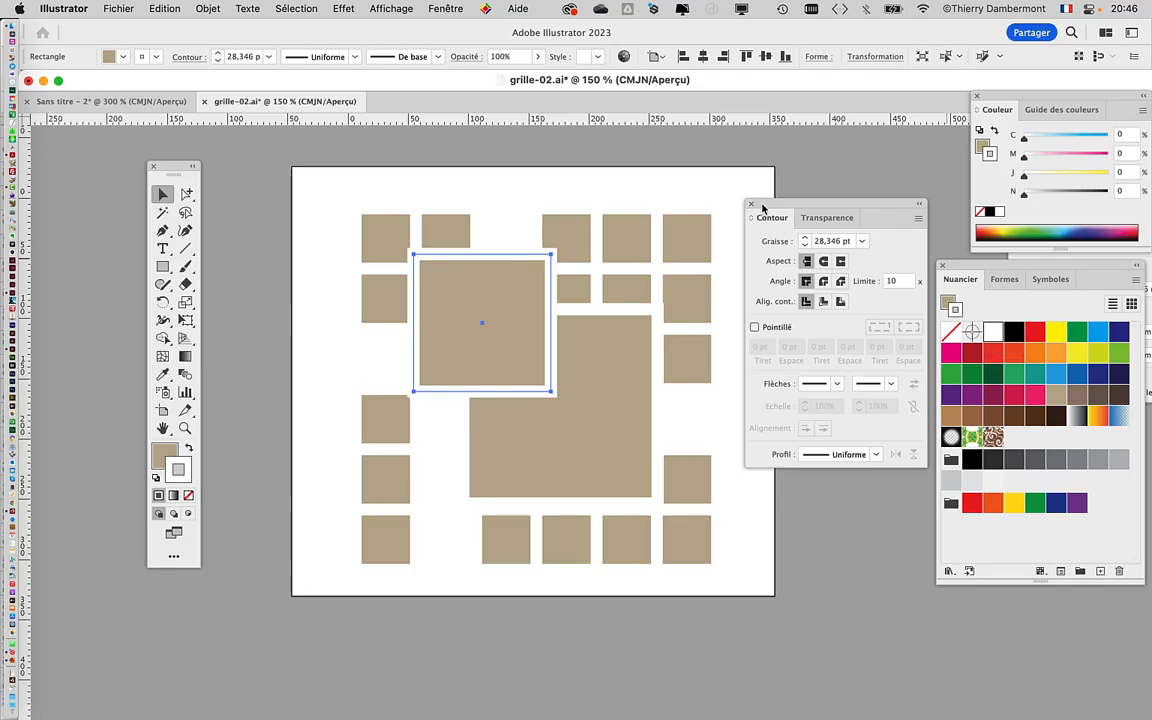
drag(763, 207, 822, 202)
- Shift the smaller enlarged square up and left over the first column, and move the larger one down and right
click(571, 399)
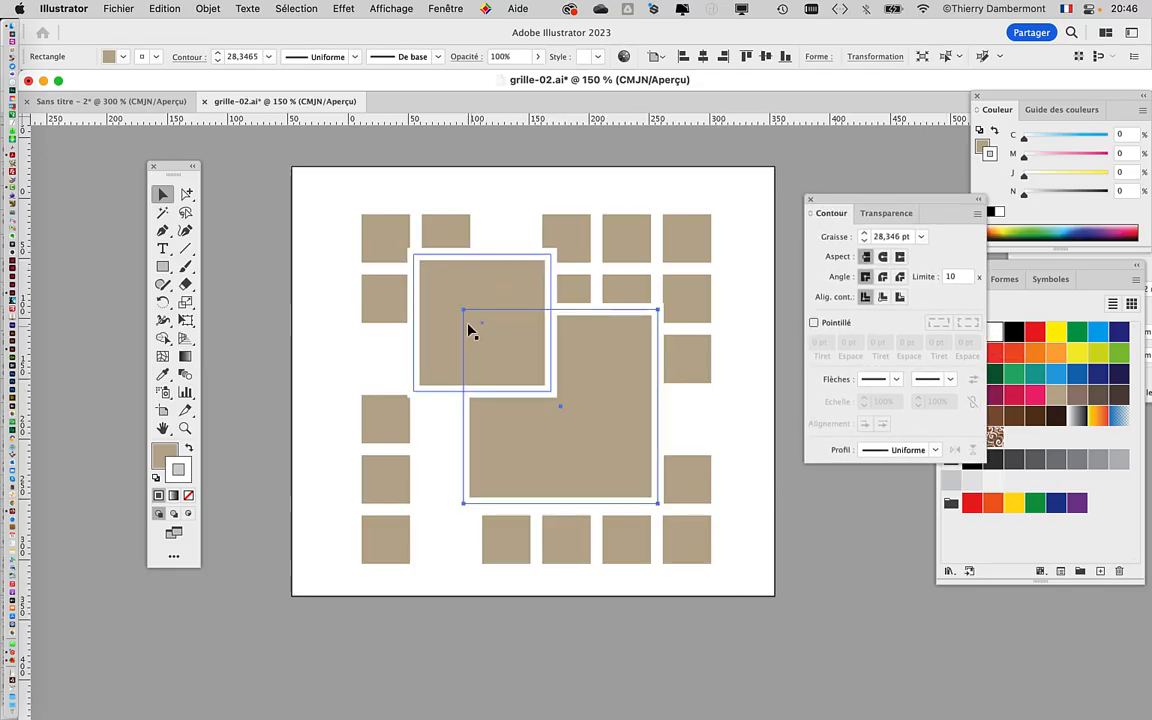
click(442, 321)
drag(447, 319, 428, 310)
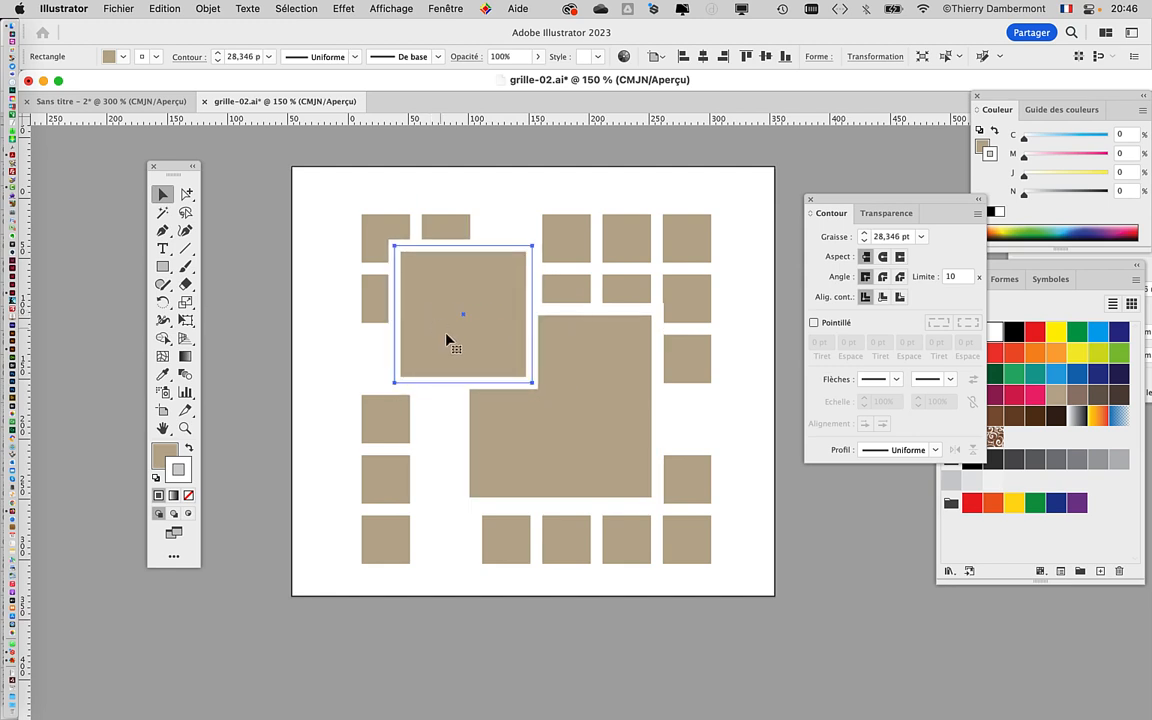
click(589, 404)
drag(589, 404, 605, 437)
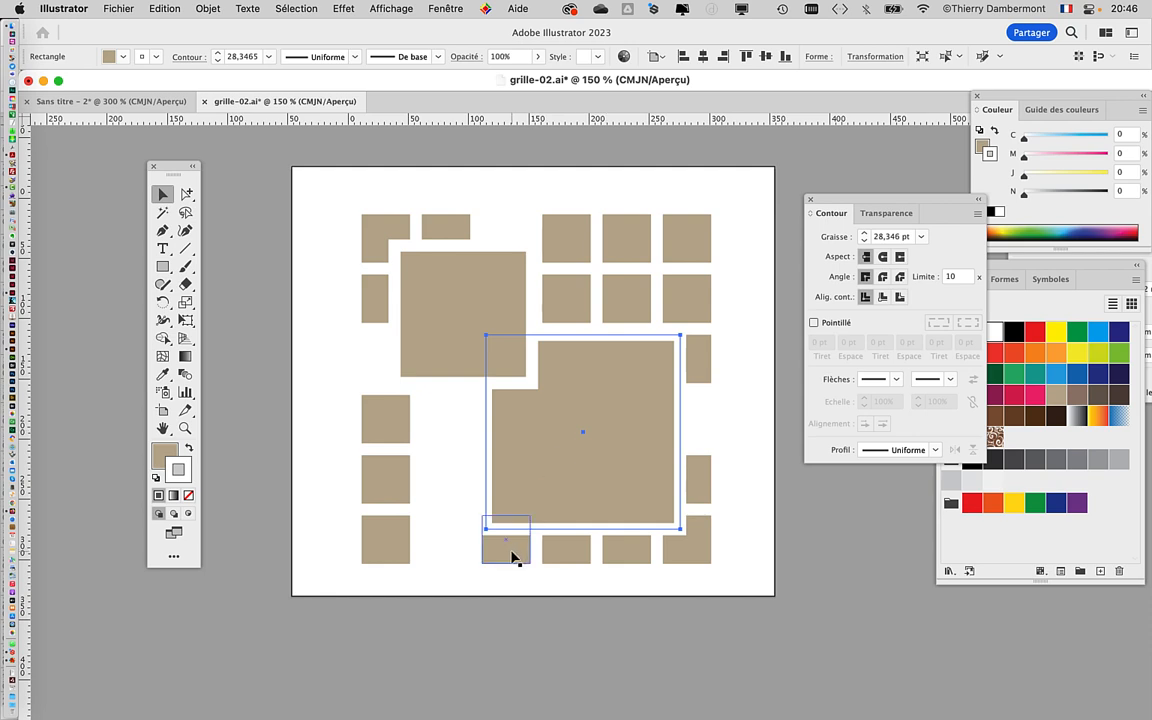
- Move the larger enlarged square left off the last column and the smaller one down and right off the first, leaving nothing selected
drag(548, 470, 520, 467)
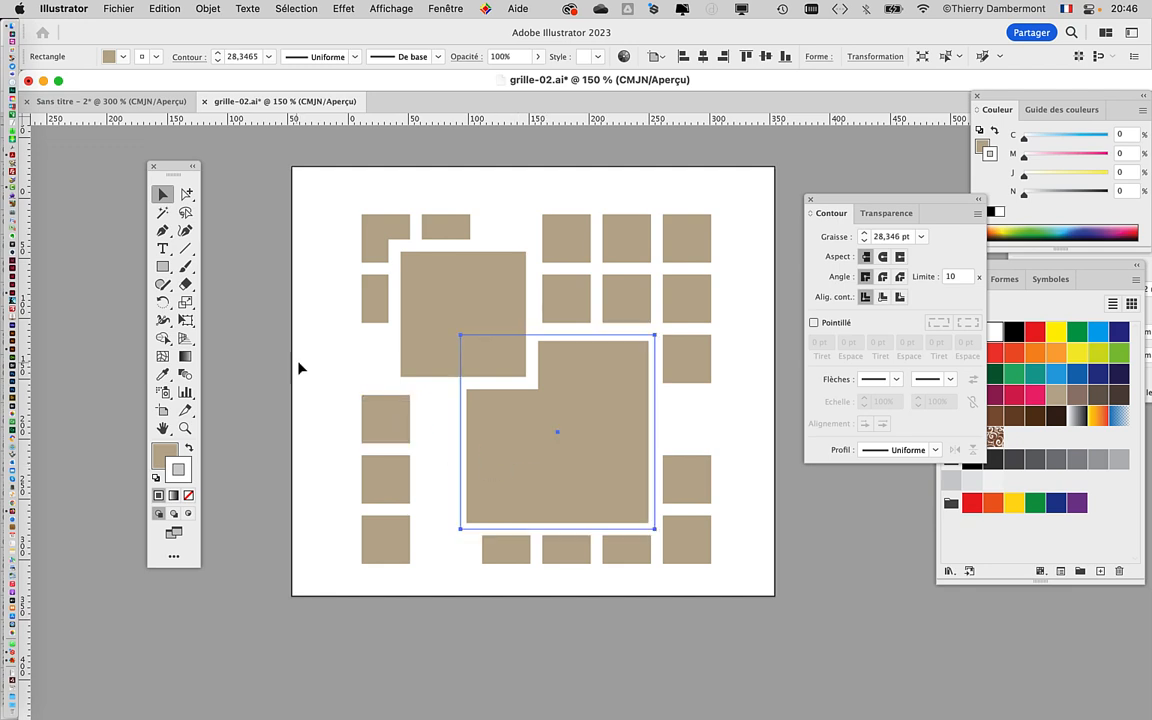
drag(452, 311, 478, 342)
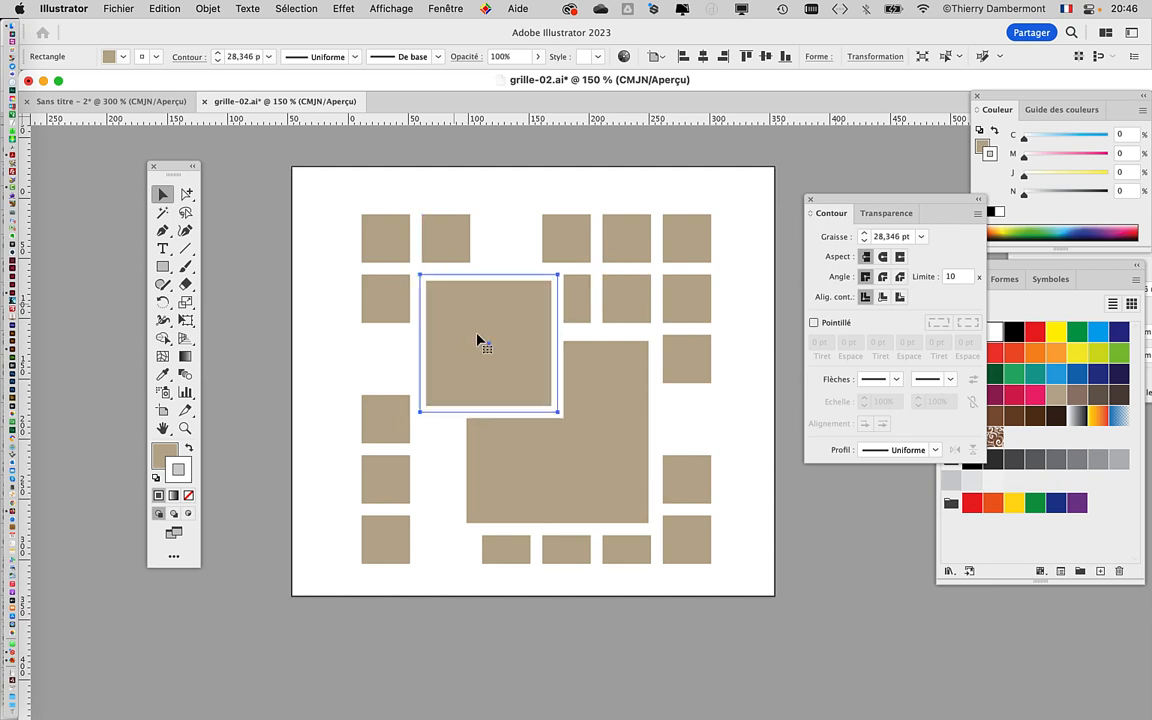
click(301, 388)
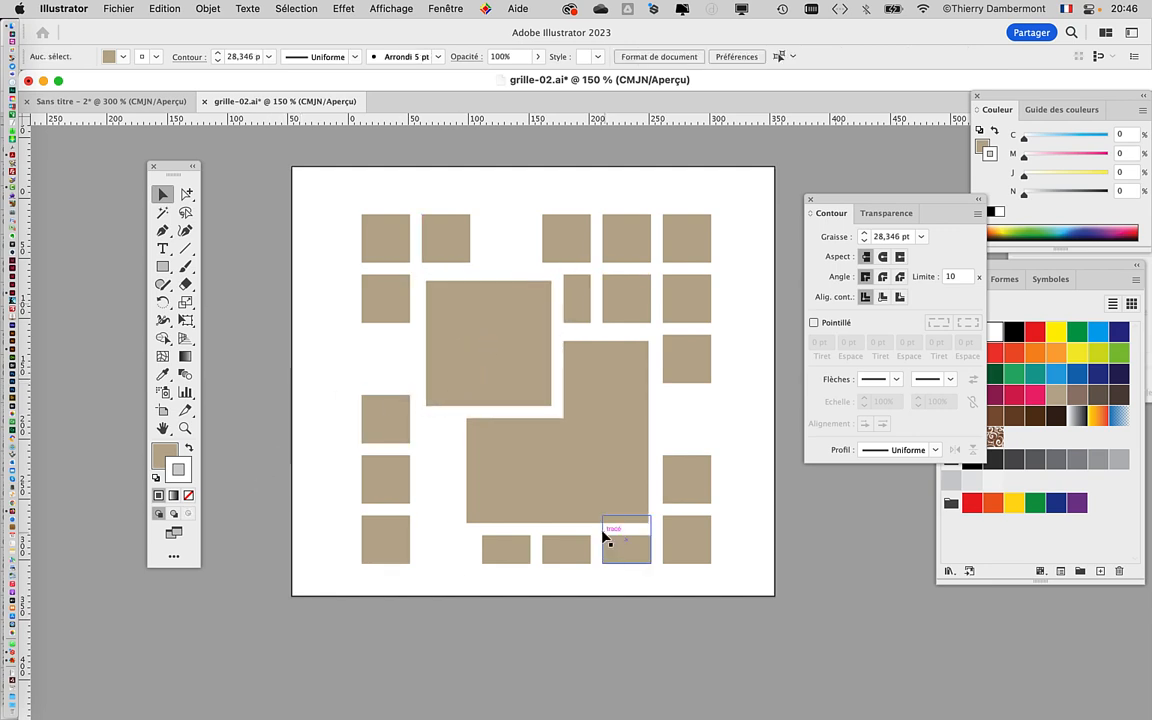
- Shift the smaller enlarged square left over the first column and the larger one right over the last column
click(542, 391)
scroll(542, 391, up, 1)
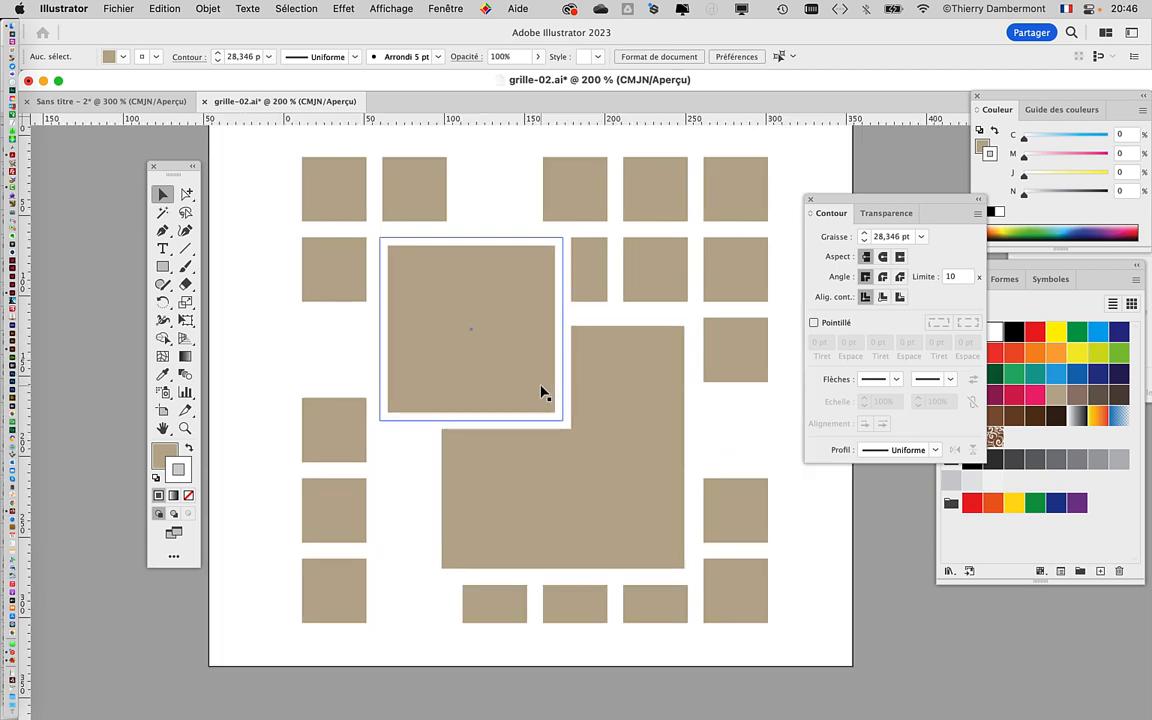
drag(522, 330, 470, 336)
click(252, 334)
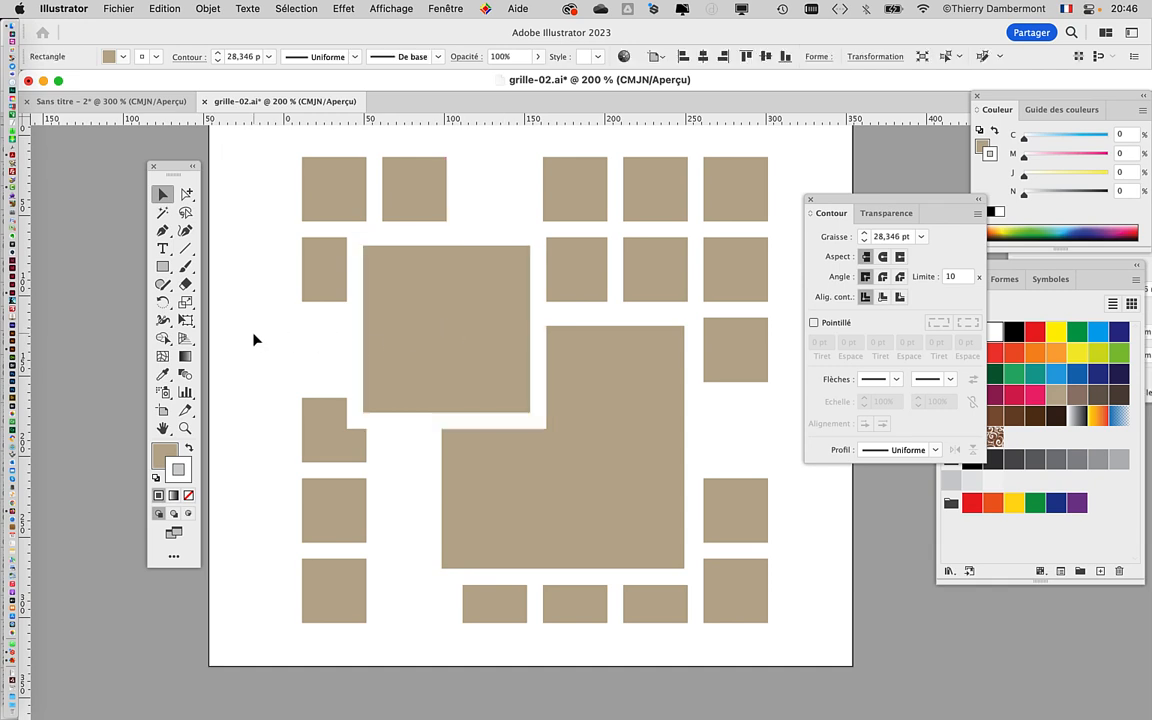
click(447, 513)
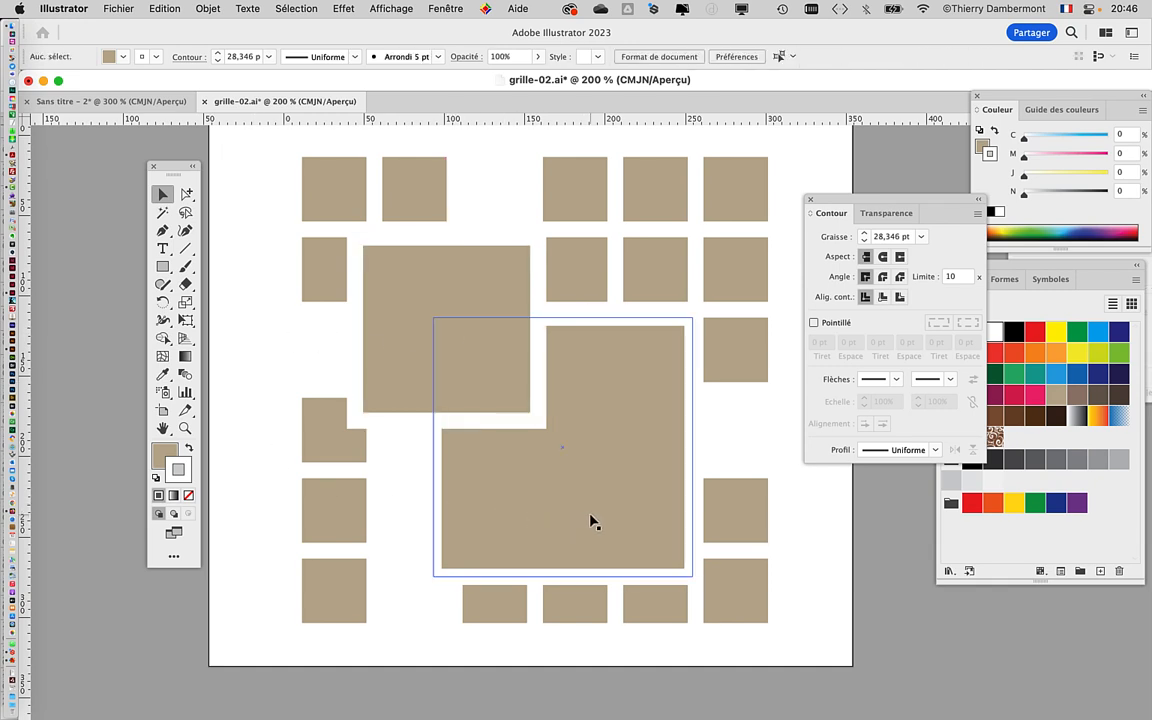
drag(594, 522, 620, 514)
click(265, 404)
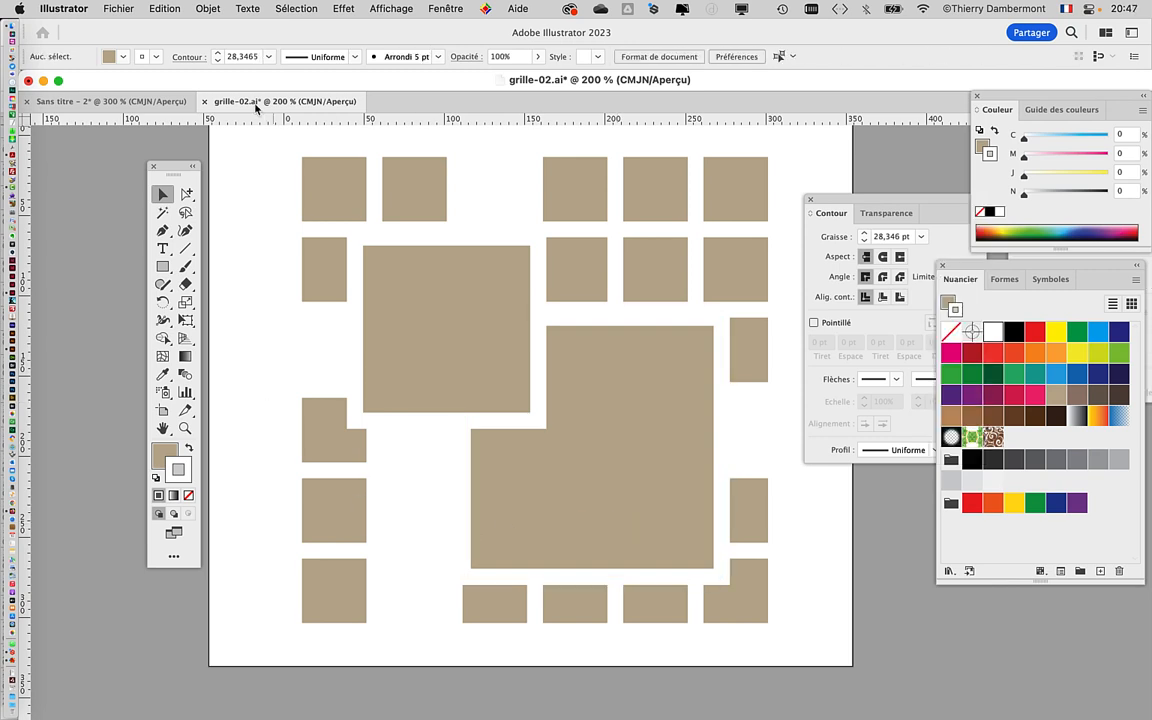
- Reposition the Contour settings, move the larger enlarged square up and left to uncover the last column and bottom row, and deselect it
click(432, 8)
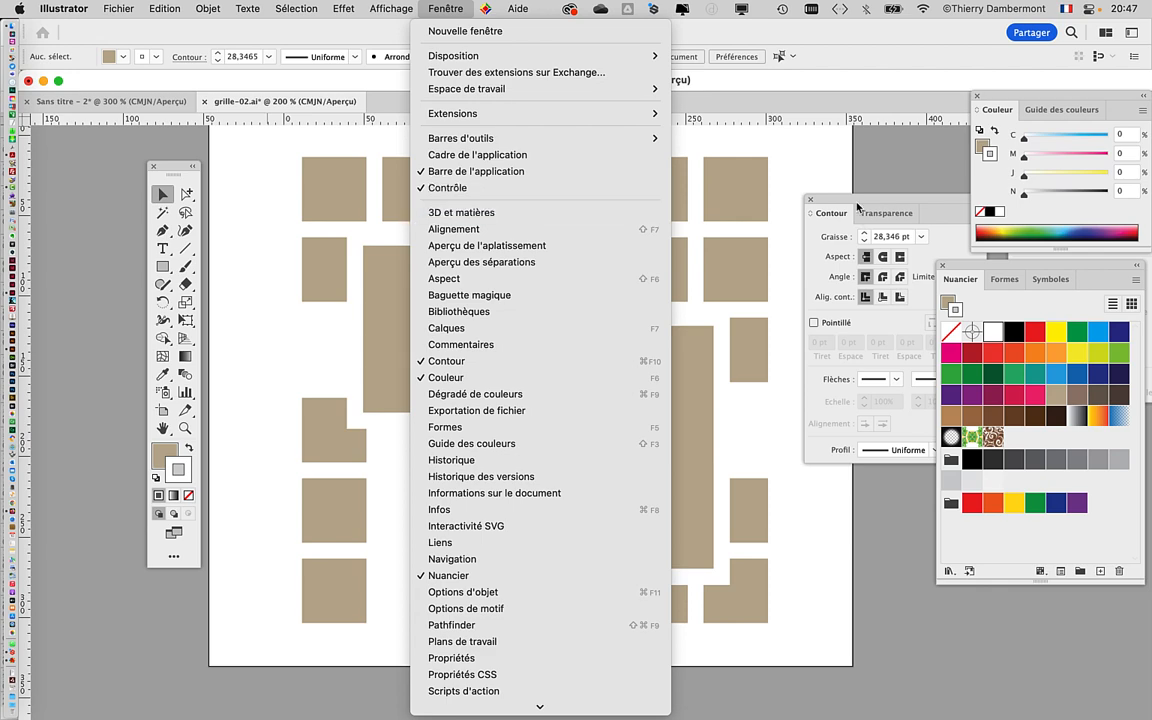
click(852, 200)
drag(828, 199, 791, 166)
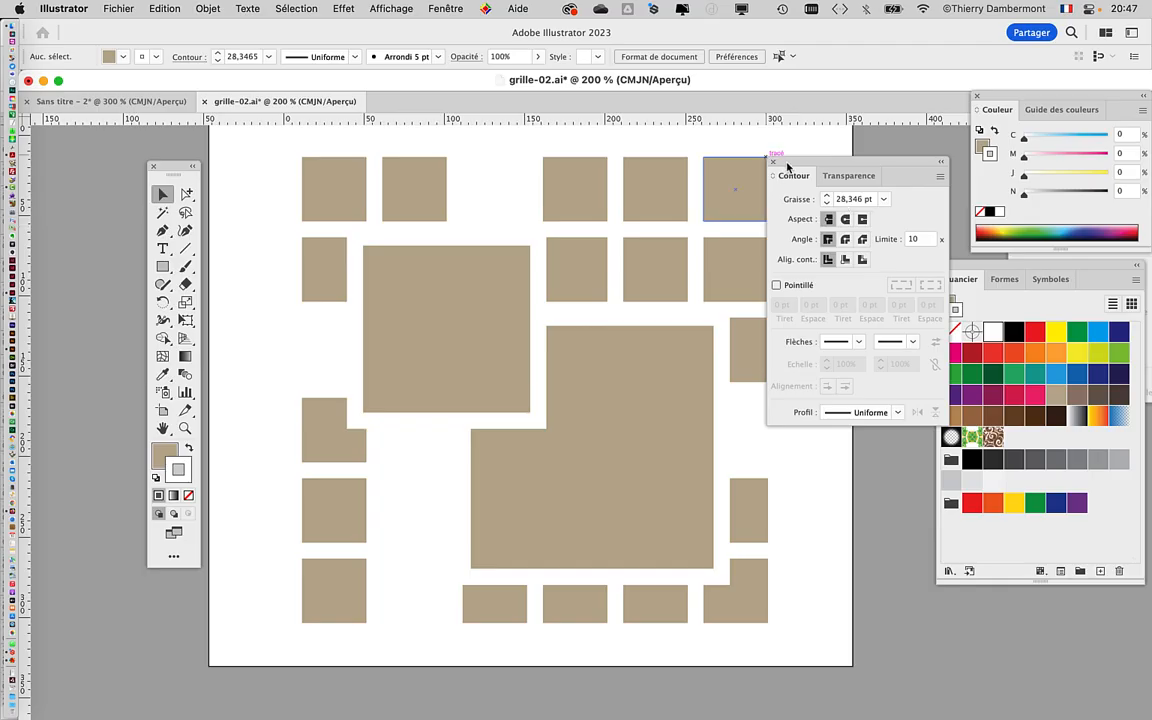
drag(787, 164, 843, 166)
drag(663, 404, 632, 378)
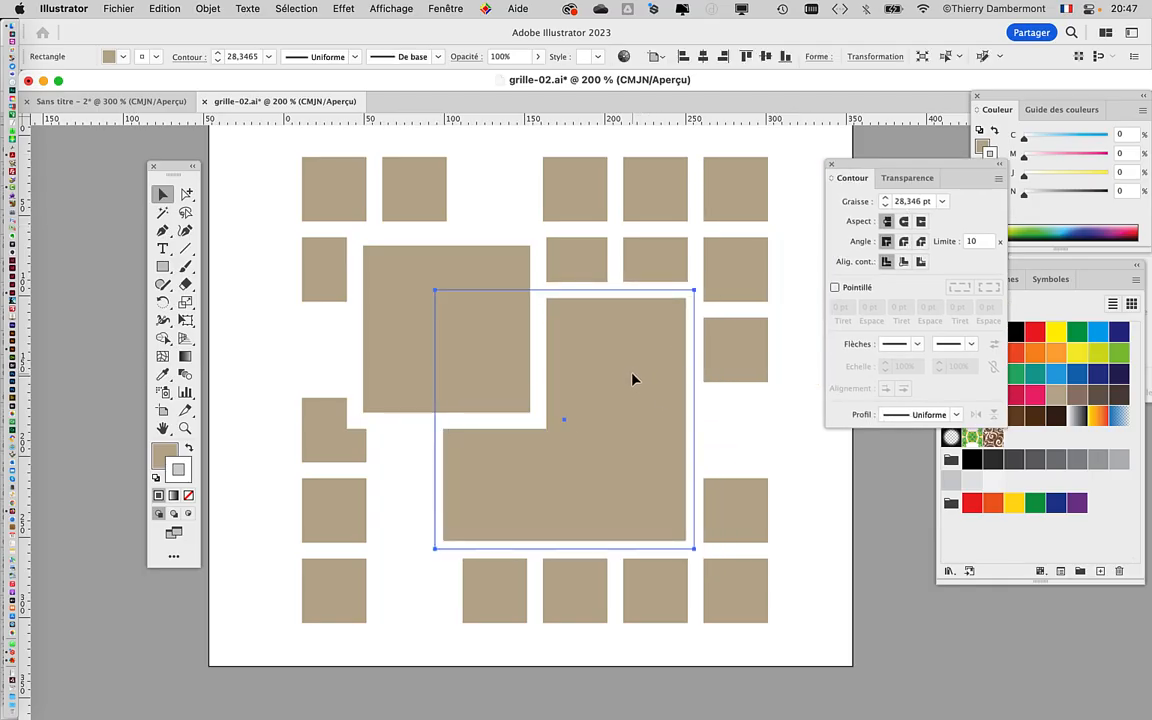
click(224, 357)
- Save the document as a new Adobe Illustrator file named grille-03.ai in the same folder, accepting the save options
click(118, 10)
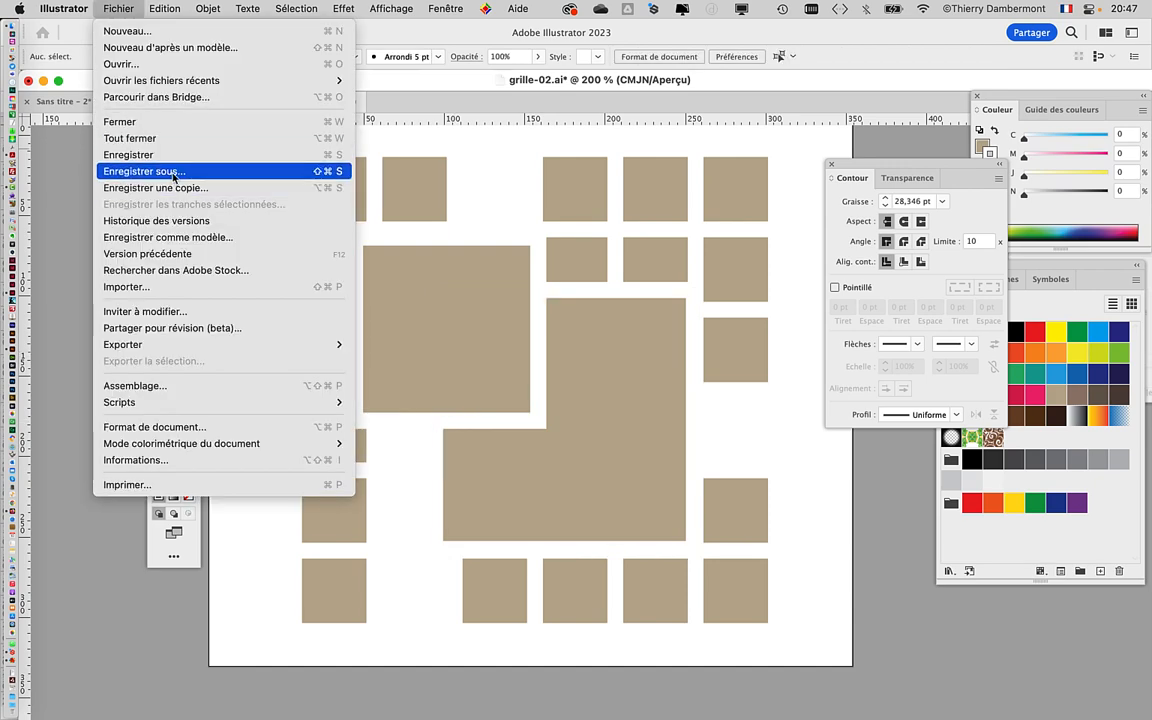
click(171, 172)
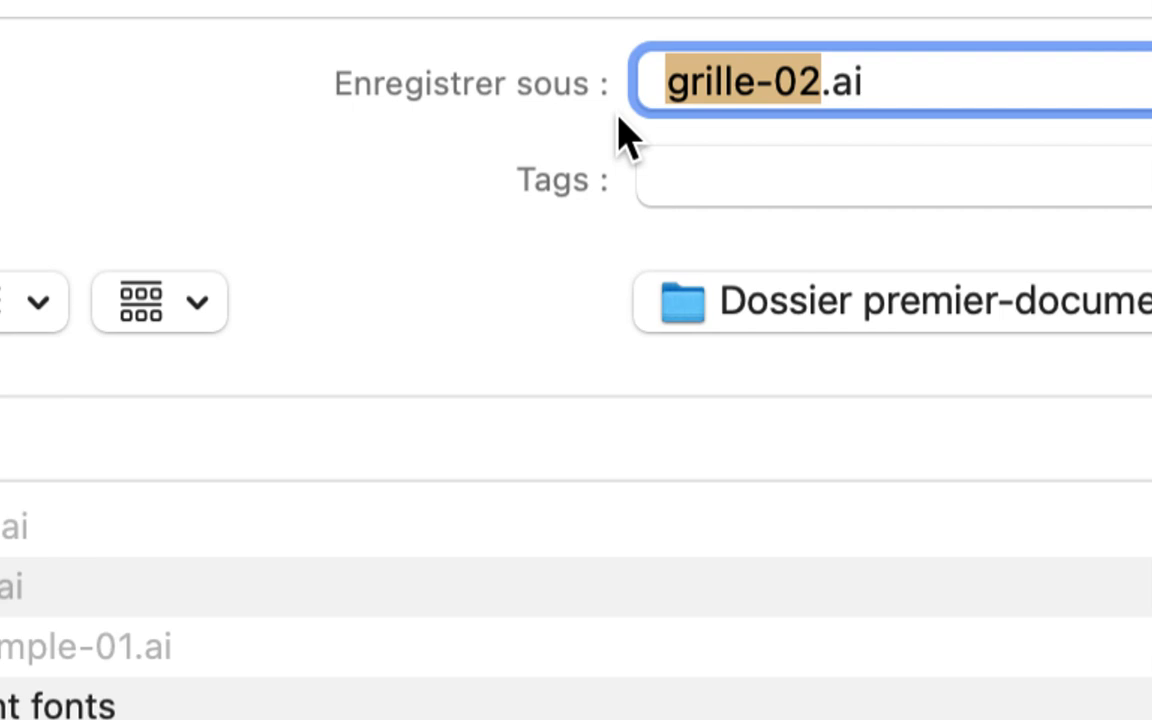
click(809, 97)
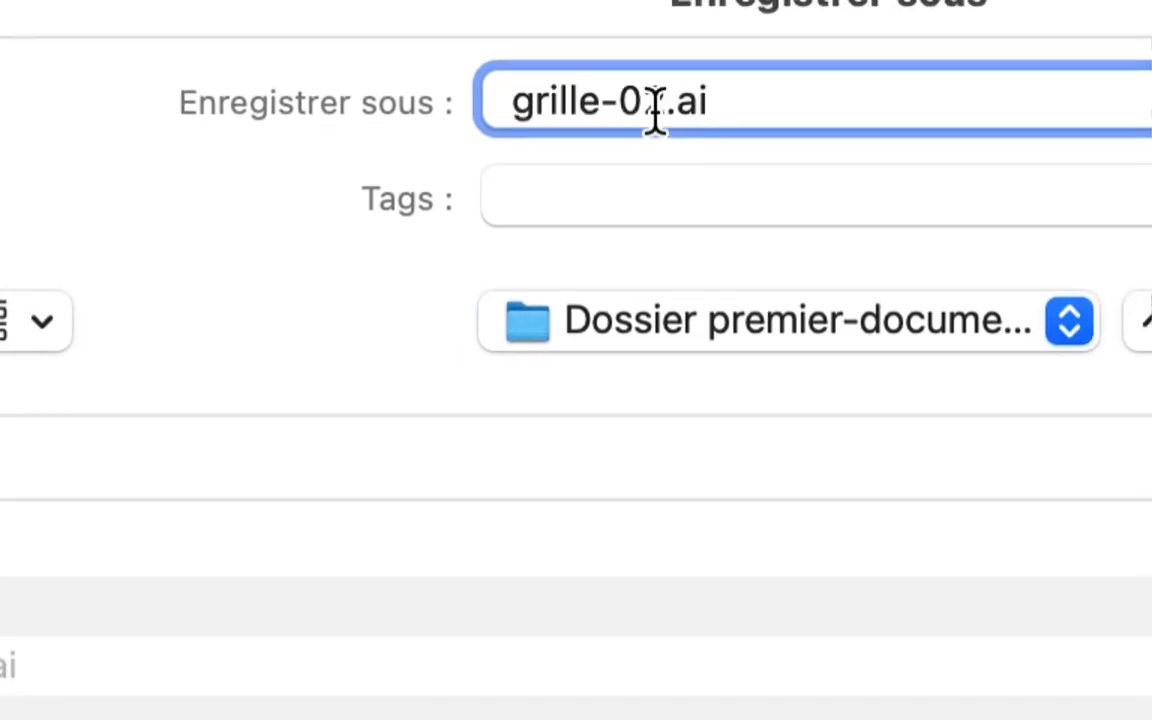
key(shift+Right)
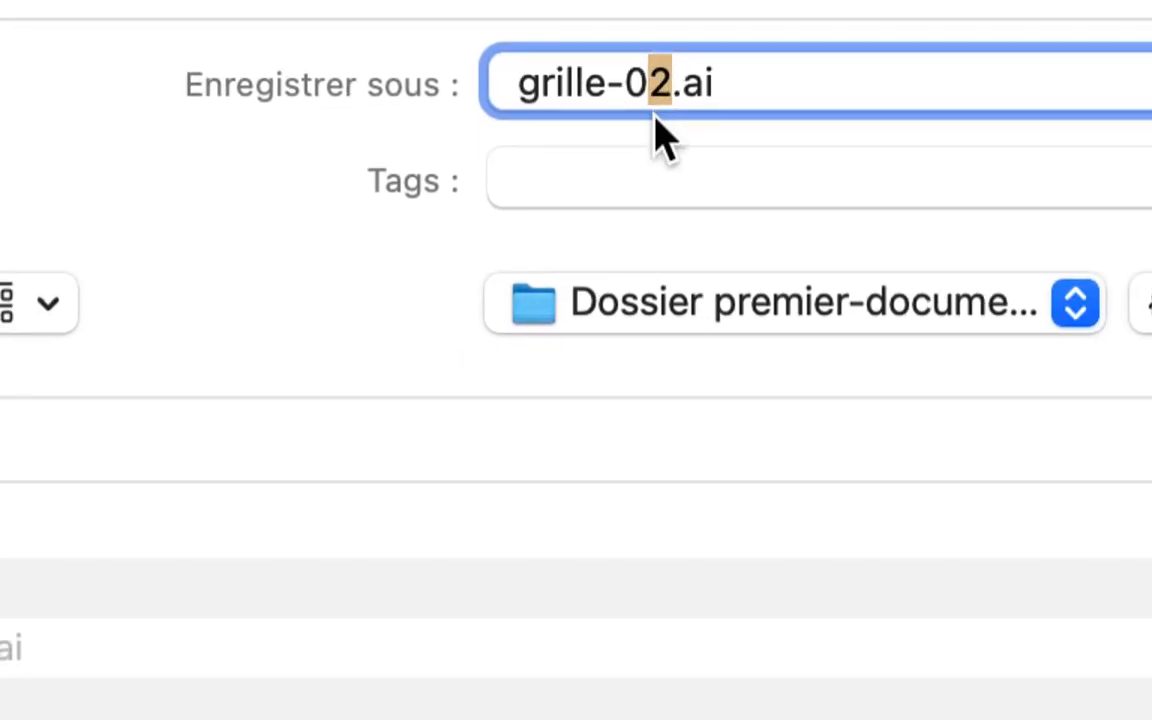
text(3)
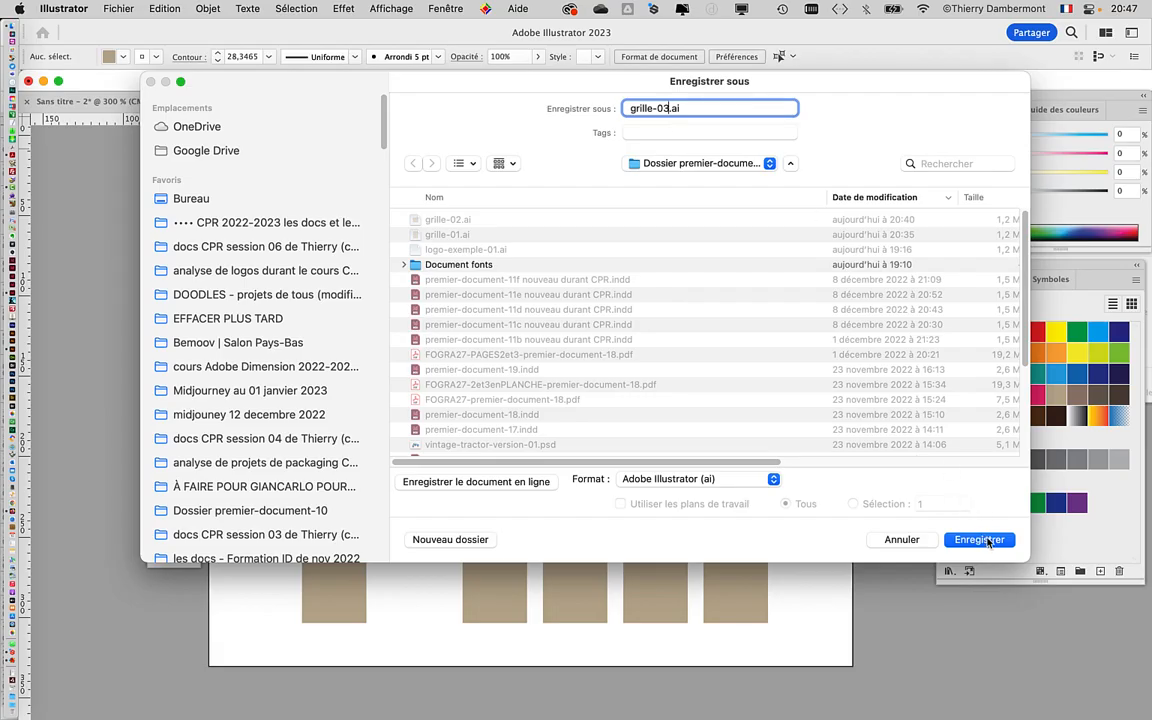
click(980, 540)
click(808, 668)
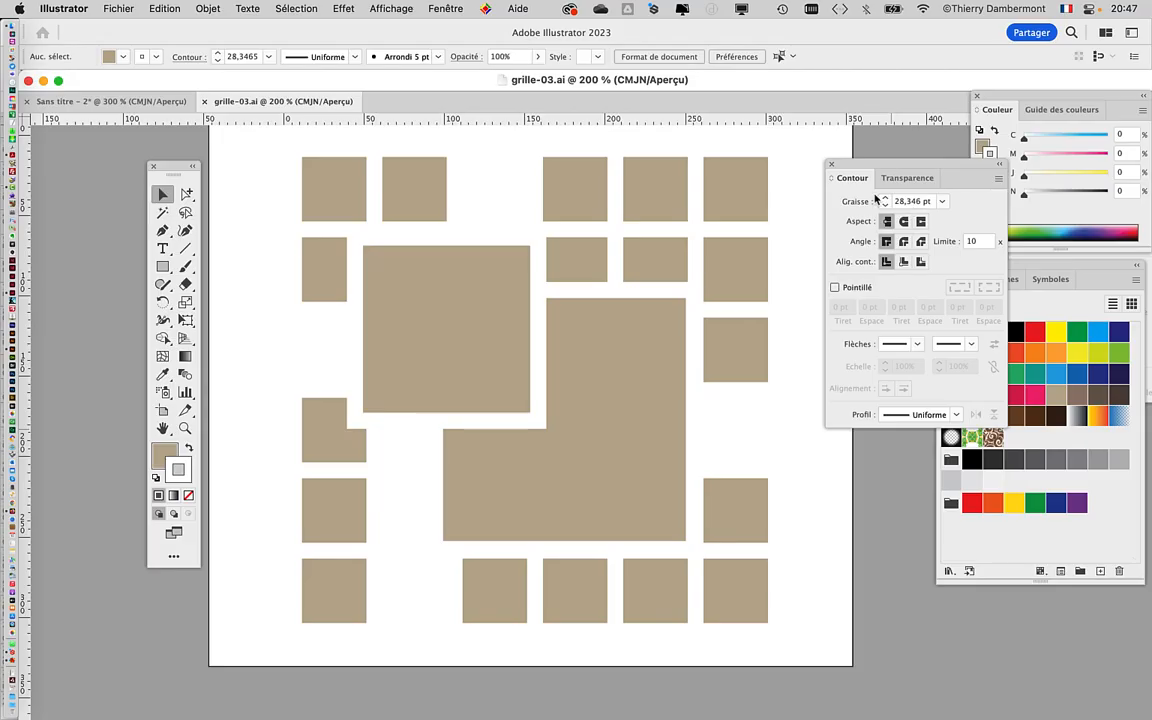
- Set the stroke (Contour) unit to Millimètres in the Unités preferences and apply the change
click(63, 8)
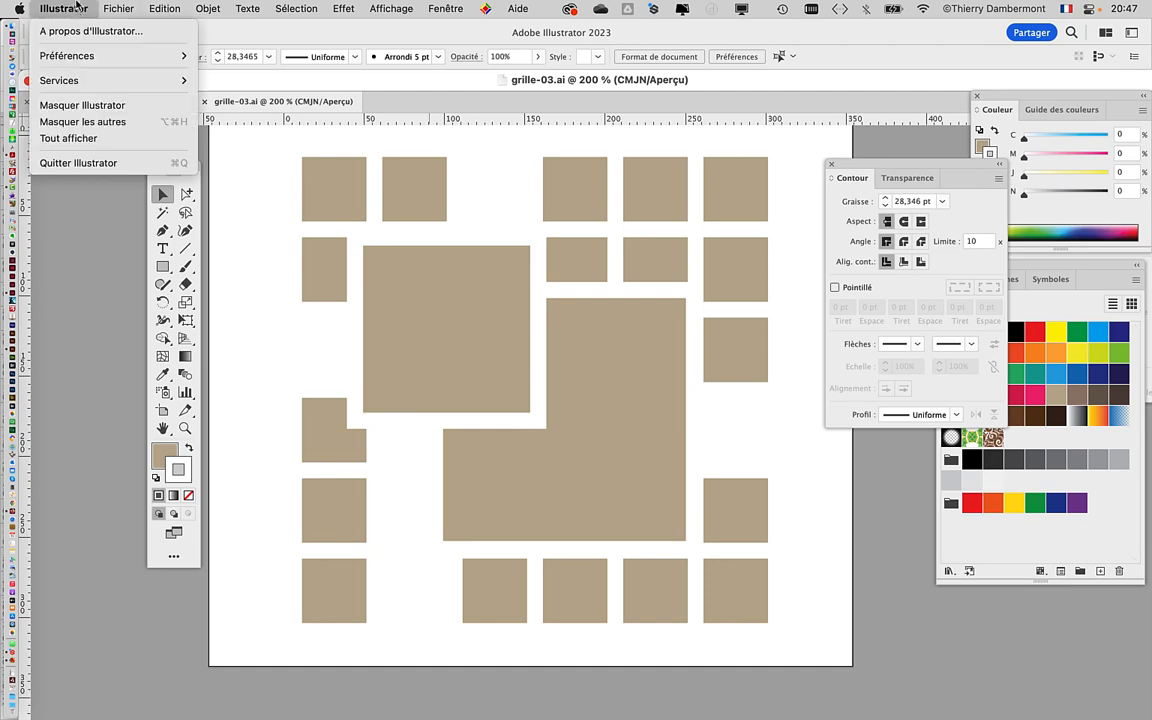
mouse_move(110, 55)
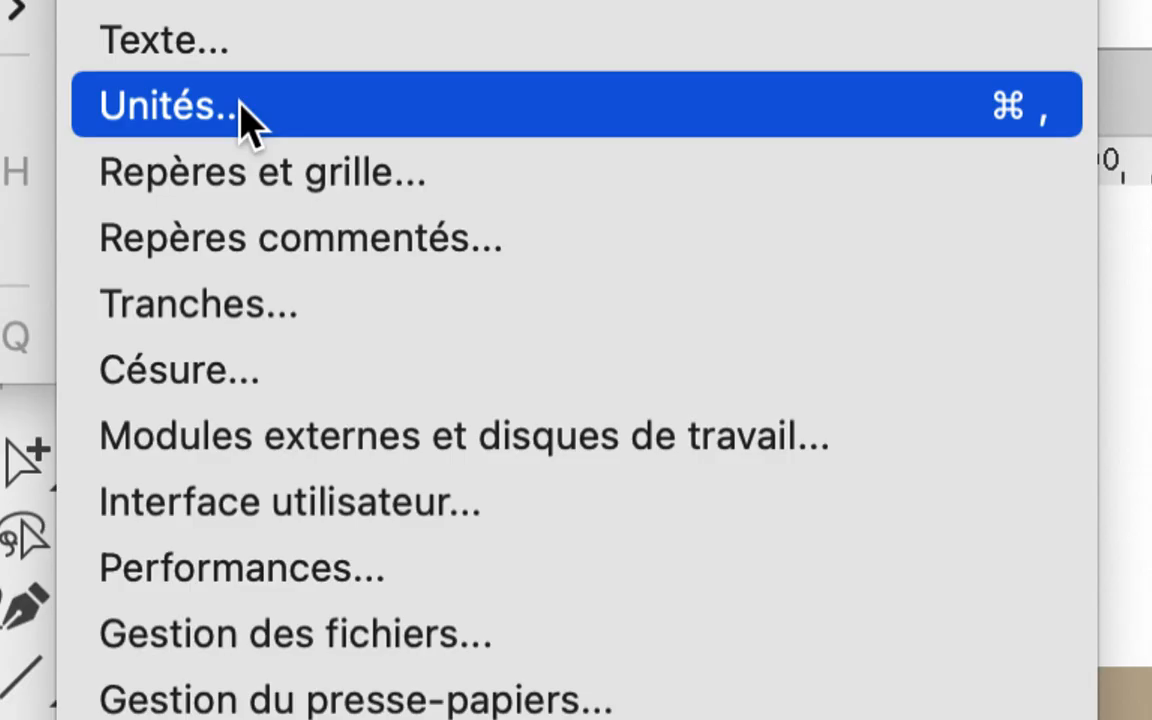
click(241, 102)
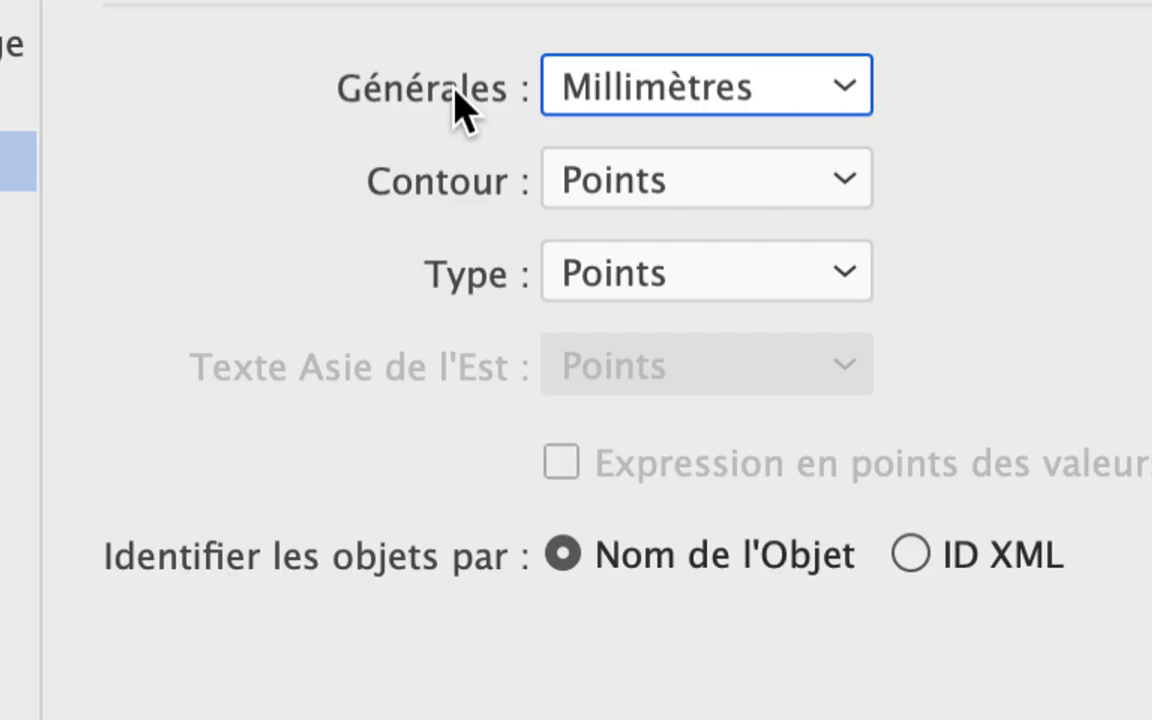
click(600, 182)
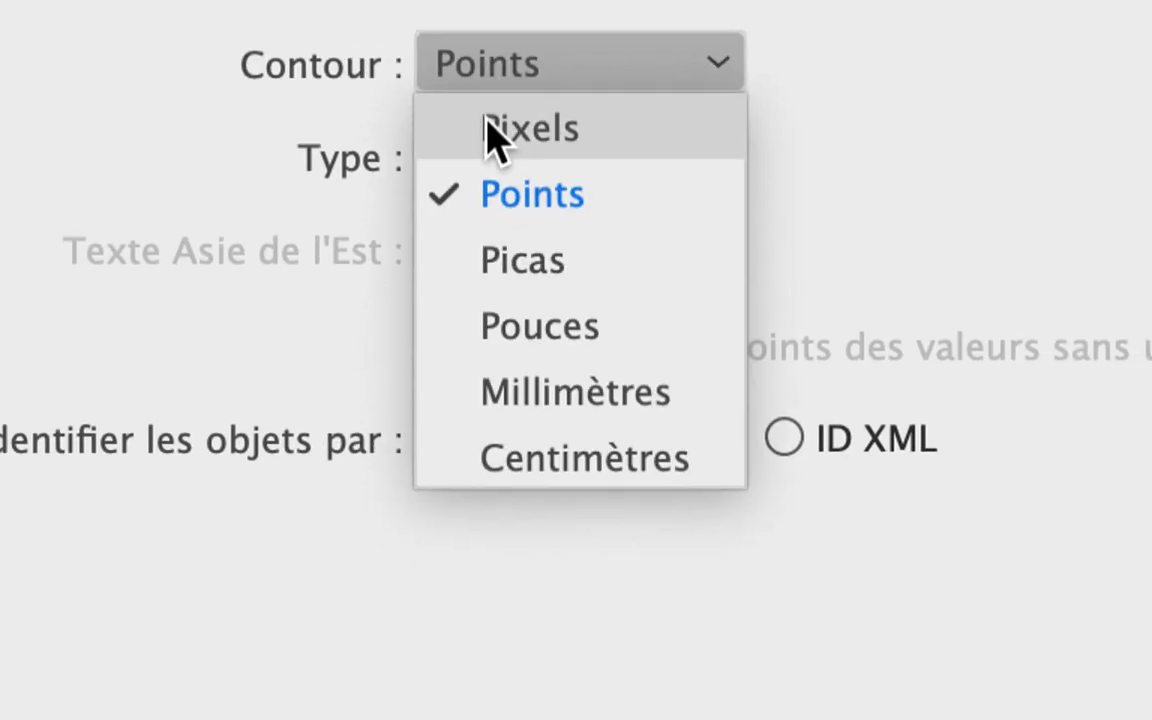
click(565, 438)
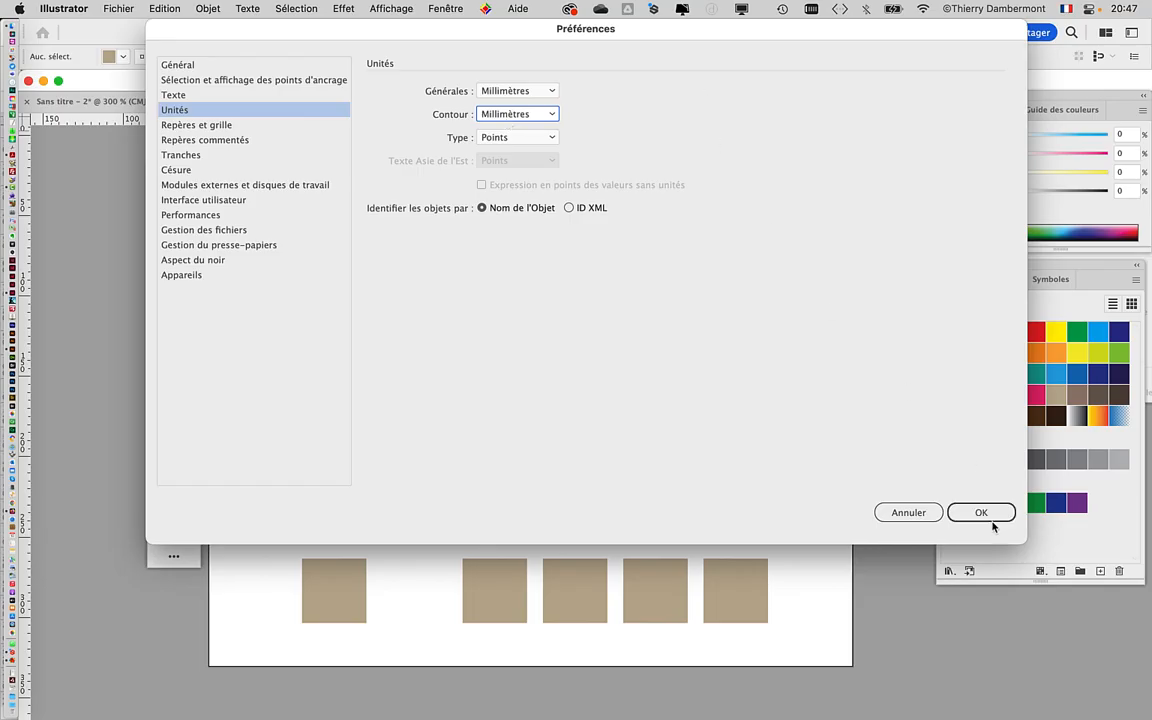
click(990, 518)
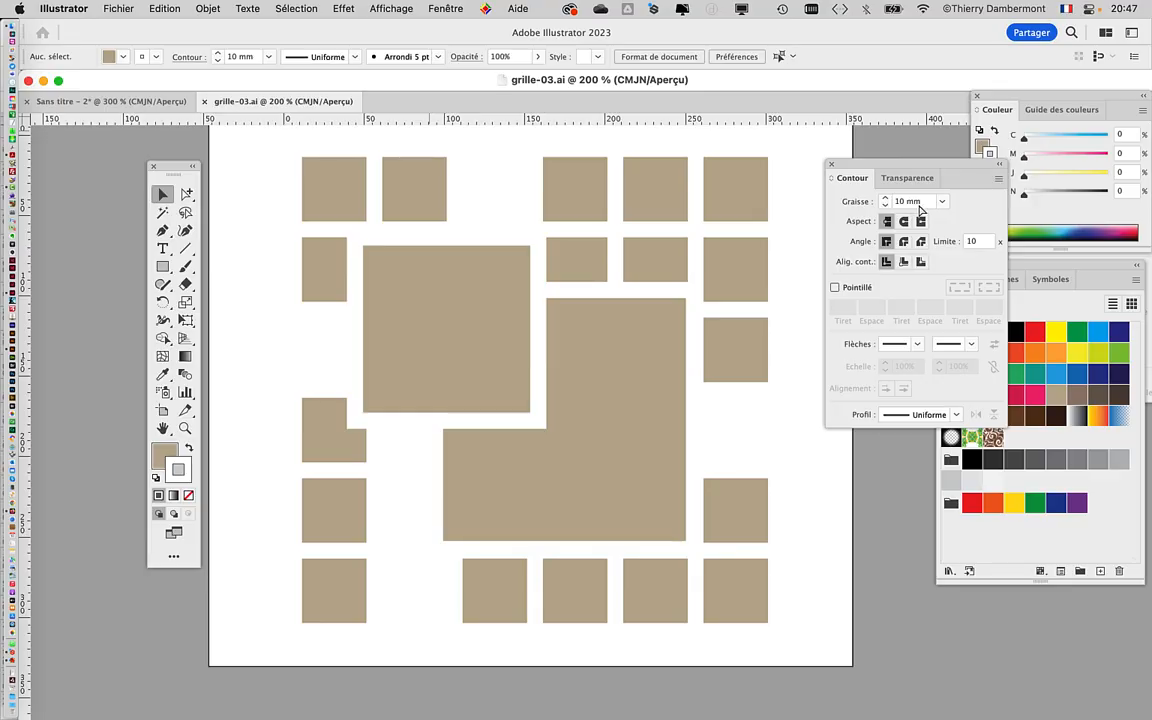